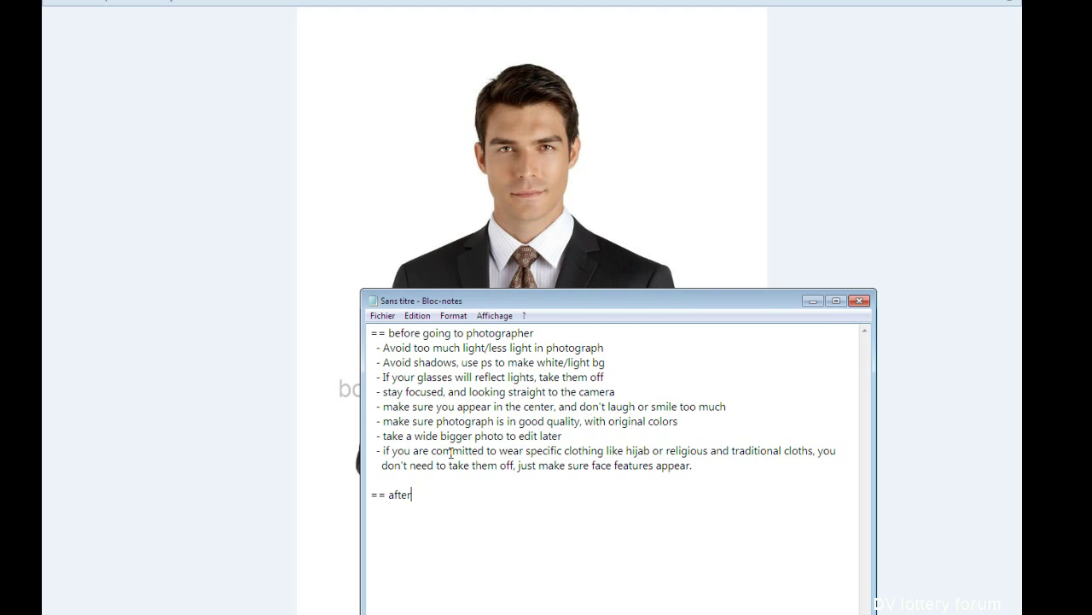
# Step: Minimize the notes, switch to the travel.state.gov photo cropper in Chrome and load the desktop photo m
pyautogui.click(813, 303)
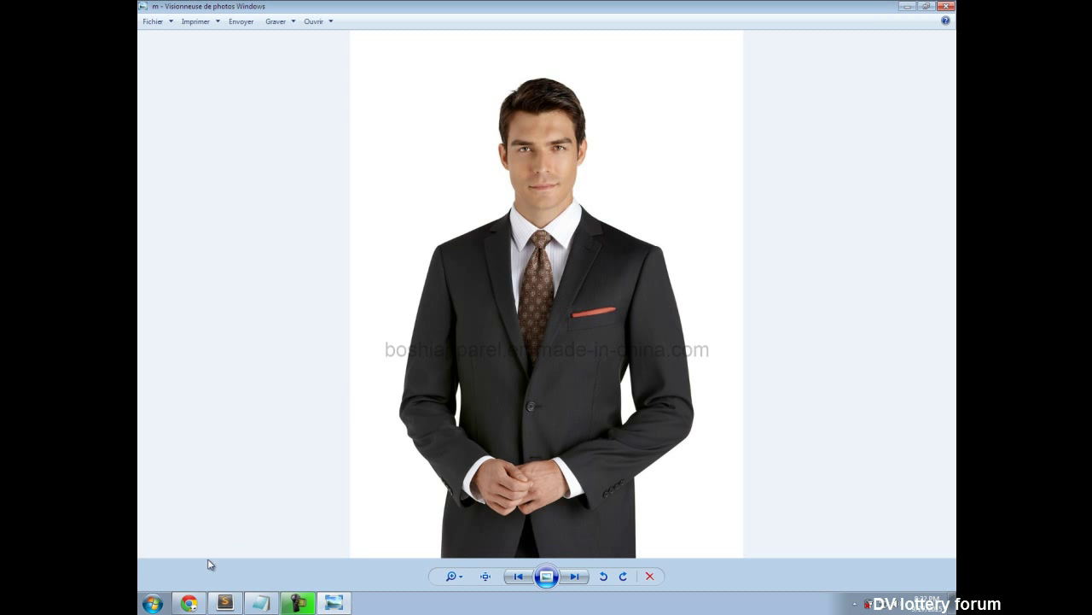
pyautogui.click(191, 601)
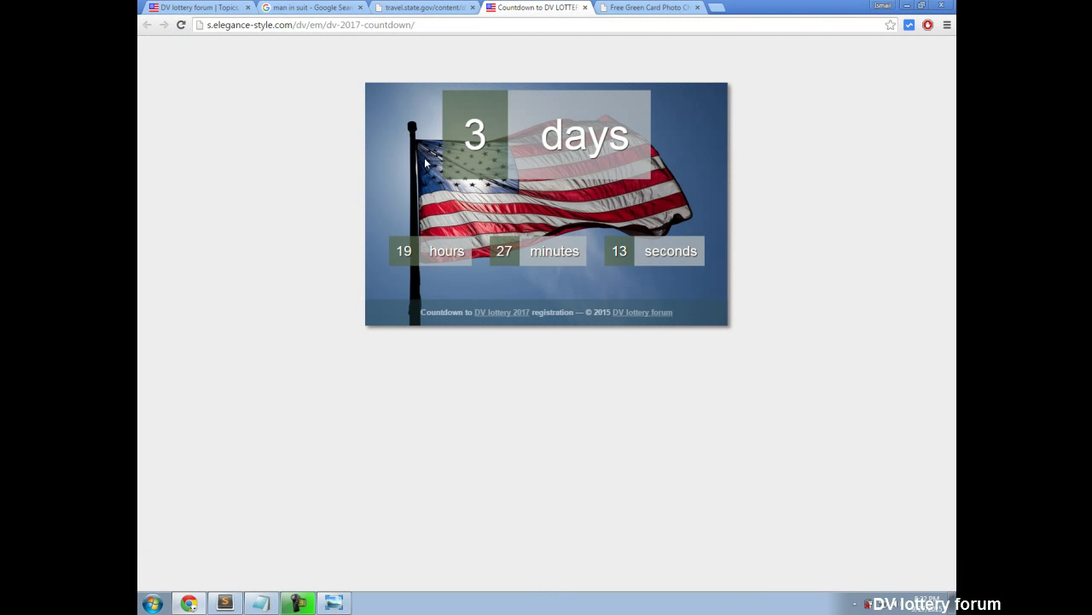
pyautogui.click(424, 8)
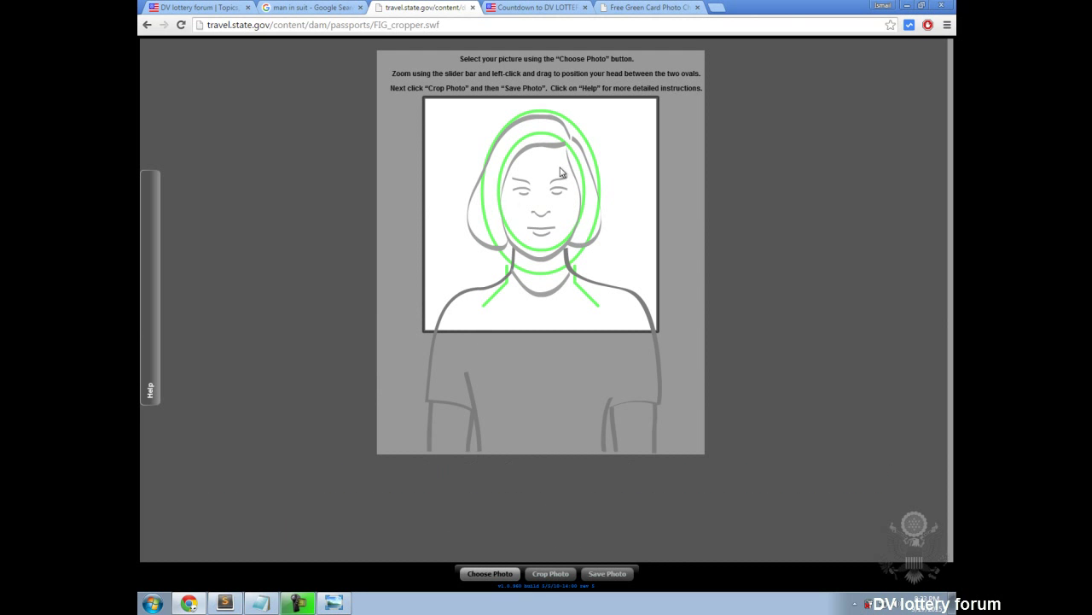
pyautogui.click(486, 578)
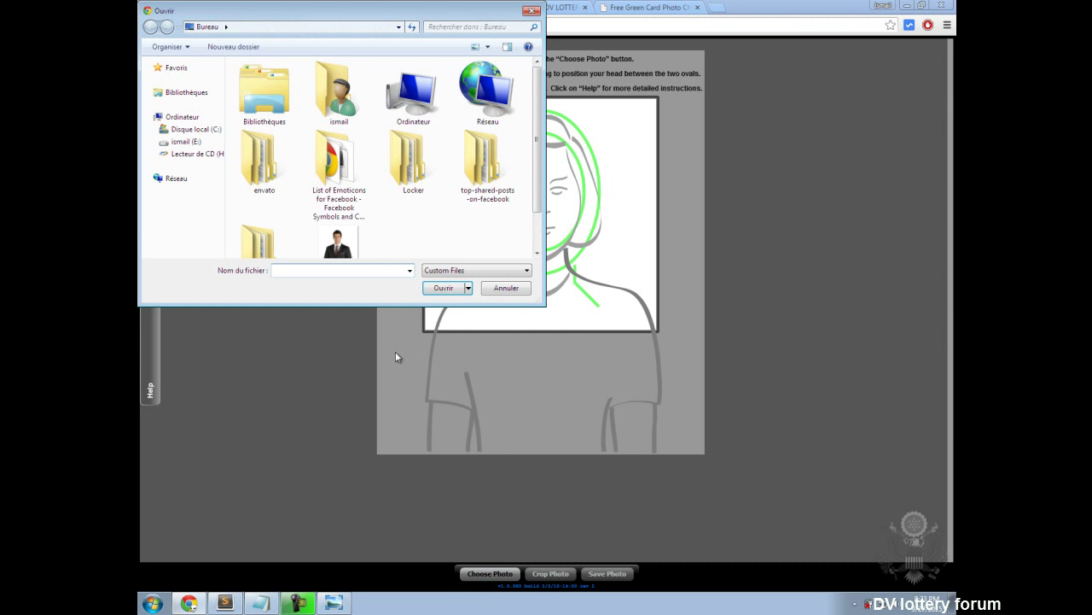
pyautogui.click(348, 248)
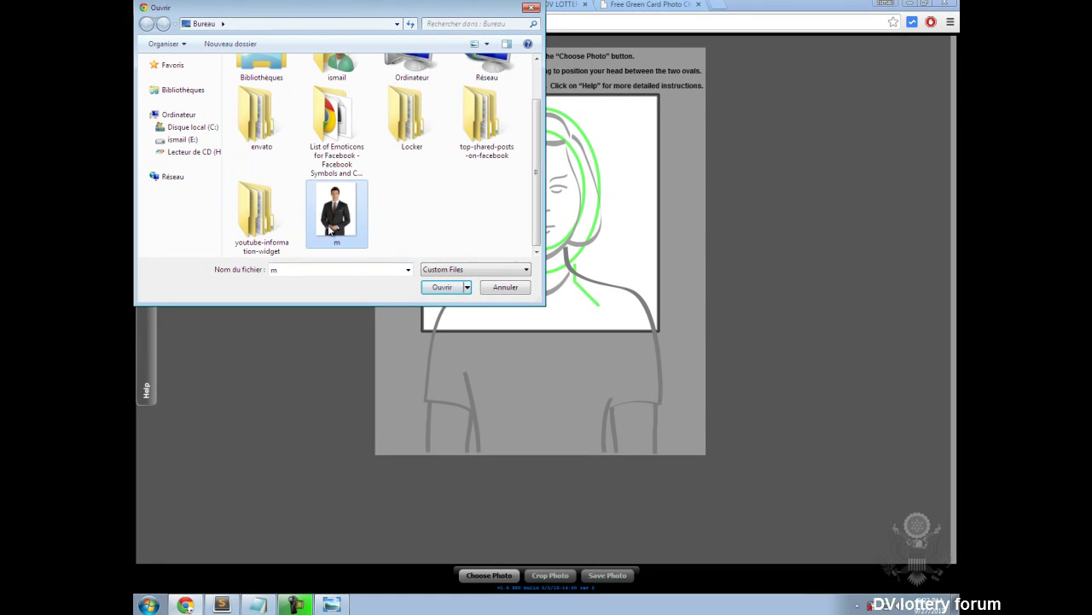
pyautogui.doubleClick(333, 227)
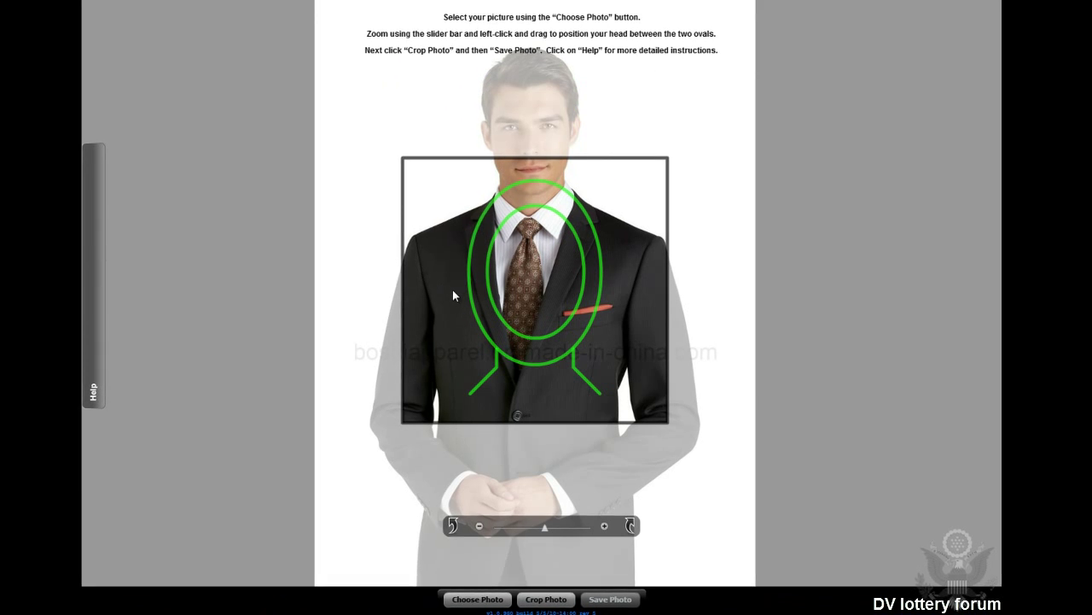
# Step: Move the photo down inside the crop frame so the man's head sits within the green ovals
pyautogui.moveTo(539, 249); pyautogui.dragTo(540, 265)
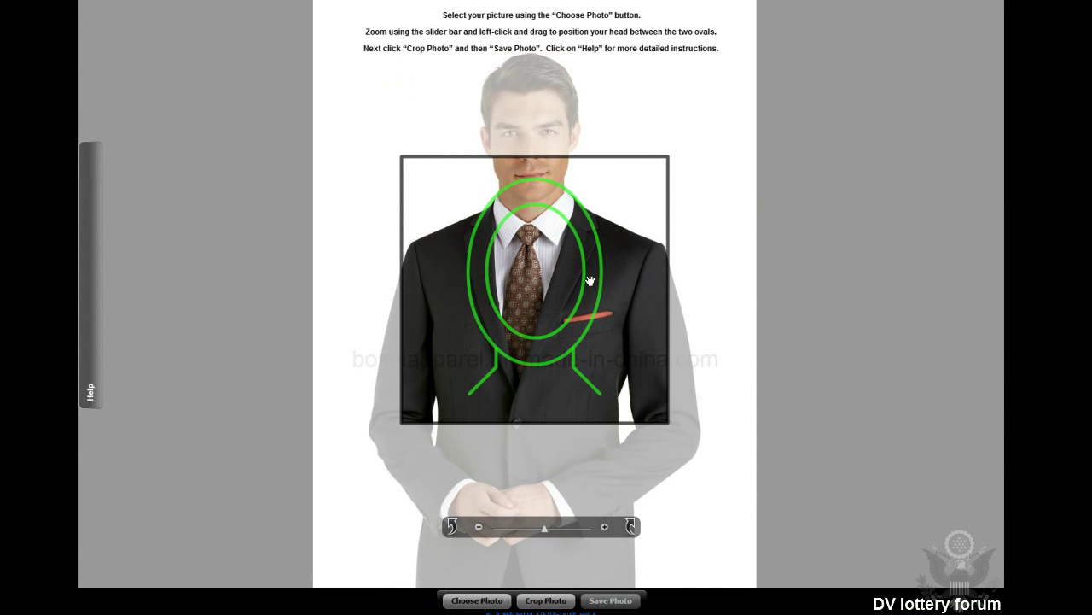
pyautogui.moveTo(527, 112); pyautogui.dragTo(552, 238)
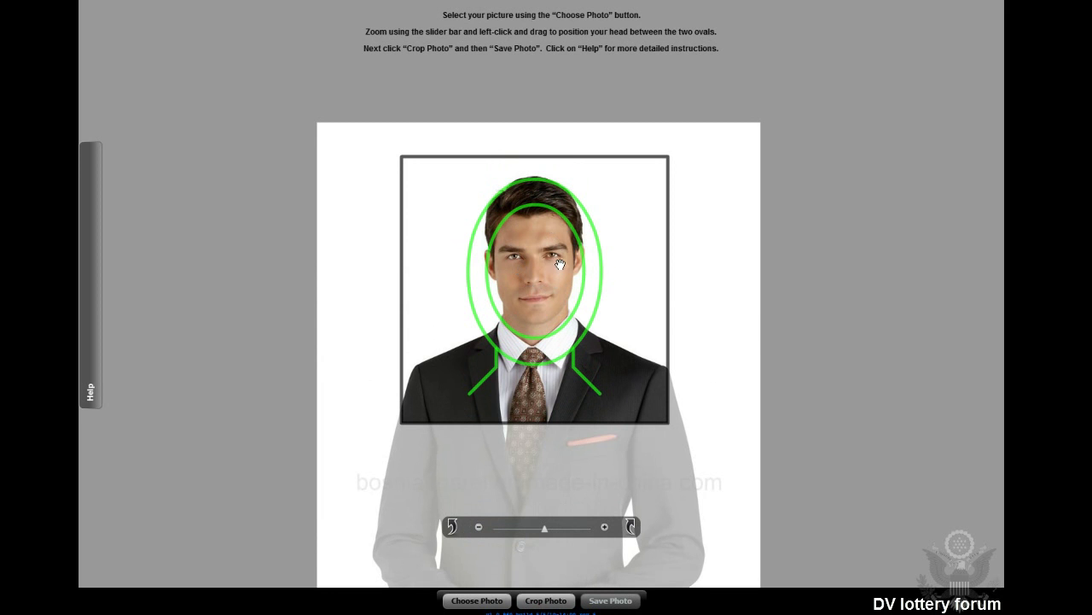
pyautogui.moveTo(543, 261); pyautogui.dragTo(546, 268)
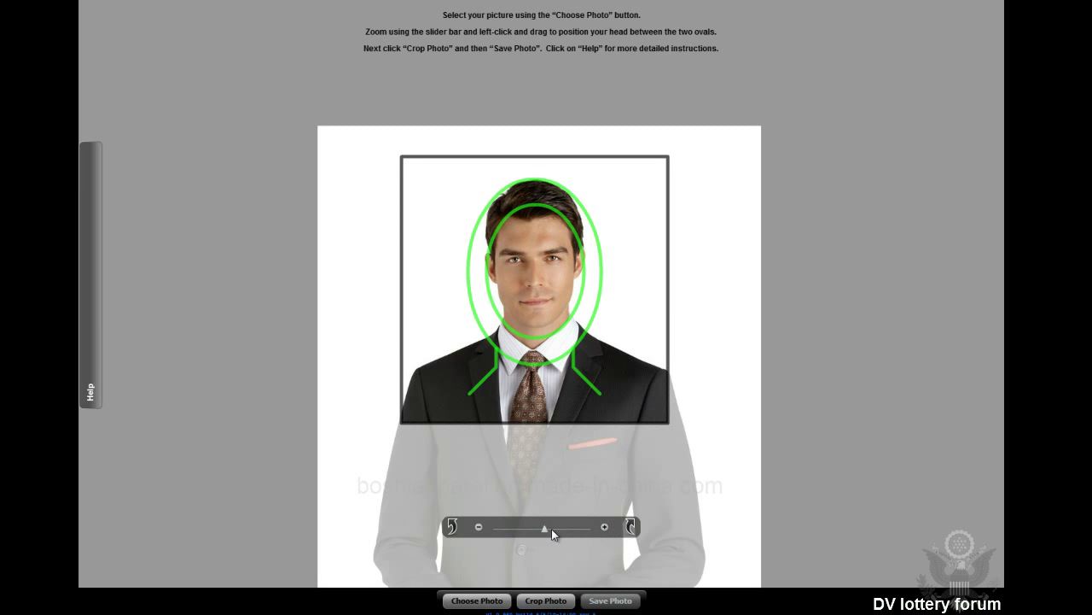
# Step: Enlarge the photo slightly and realign the head so the top of the hair meets the outer oval
pyautogui.click(605, 527)
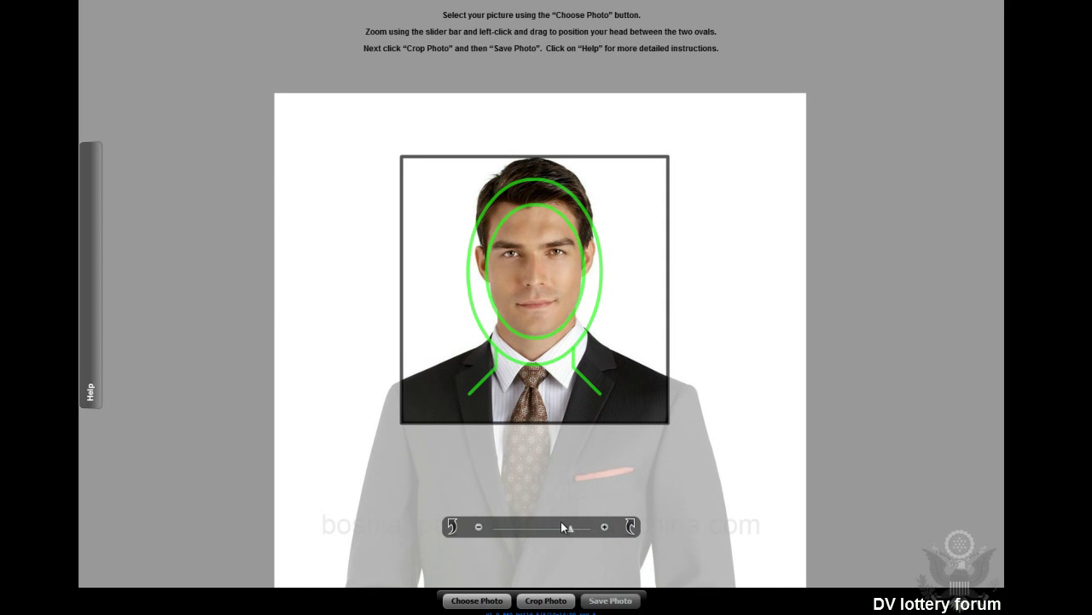
pyautogui.moveTo(569, 530); pyautogui.dragTo(564, 530)
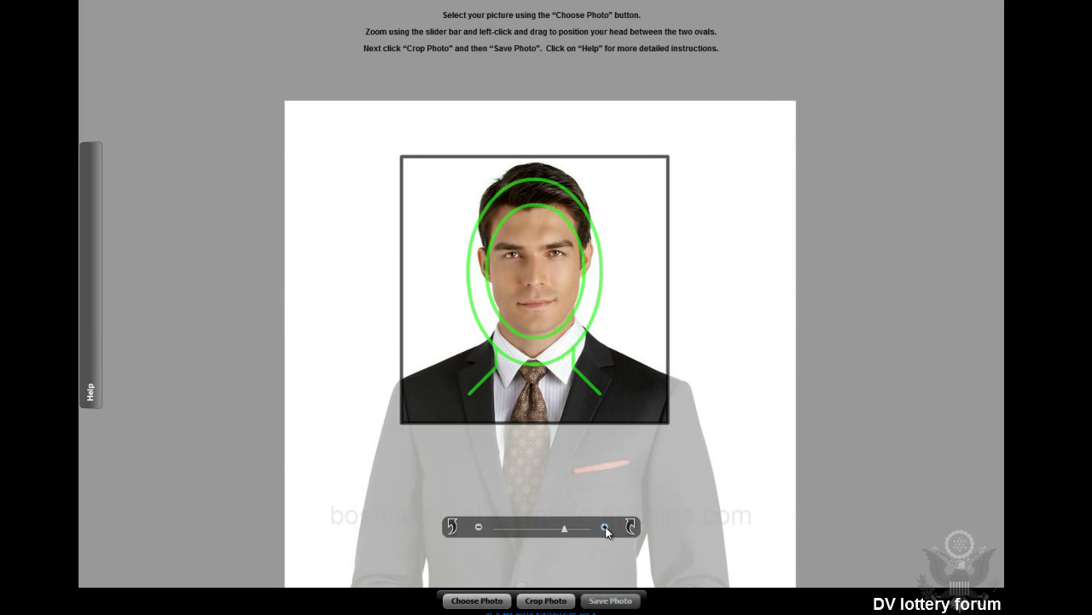
pyautogui.moveTo(543, 279); pyautogui.dragTo(545, 294)
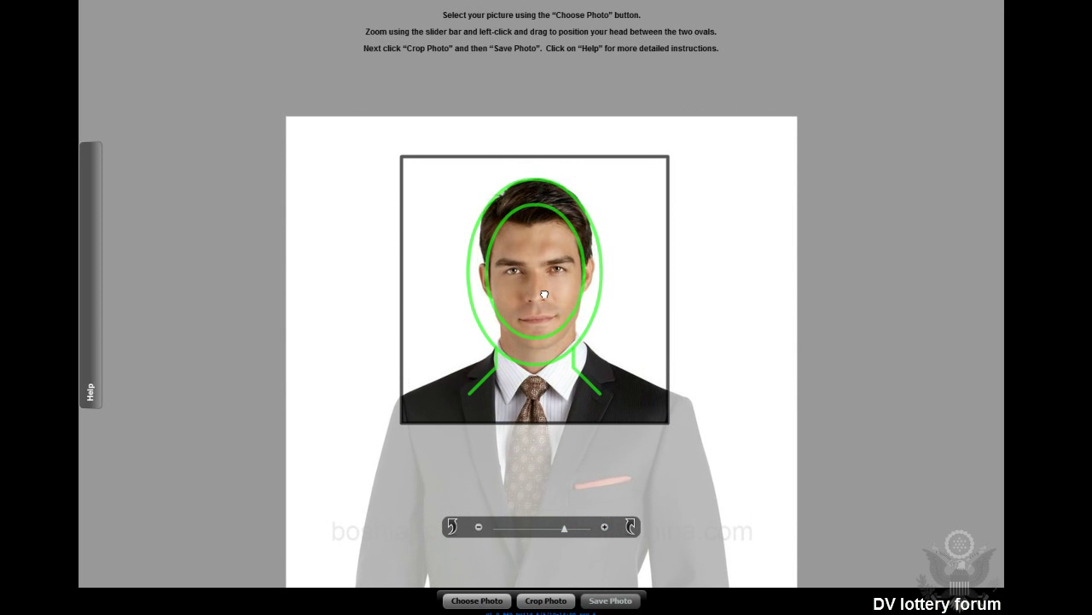
pyautogui.moveTo(565, 243); pyautogui.dragTo(565, 225)
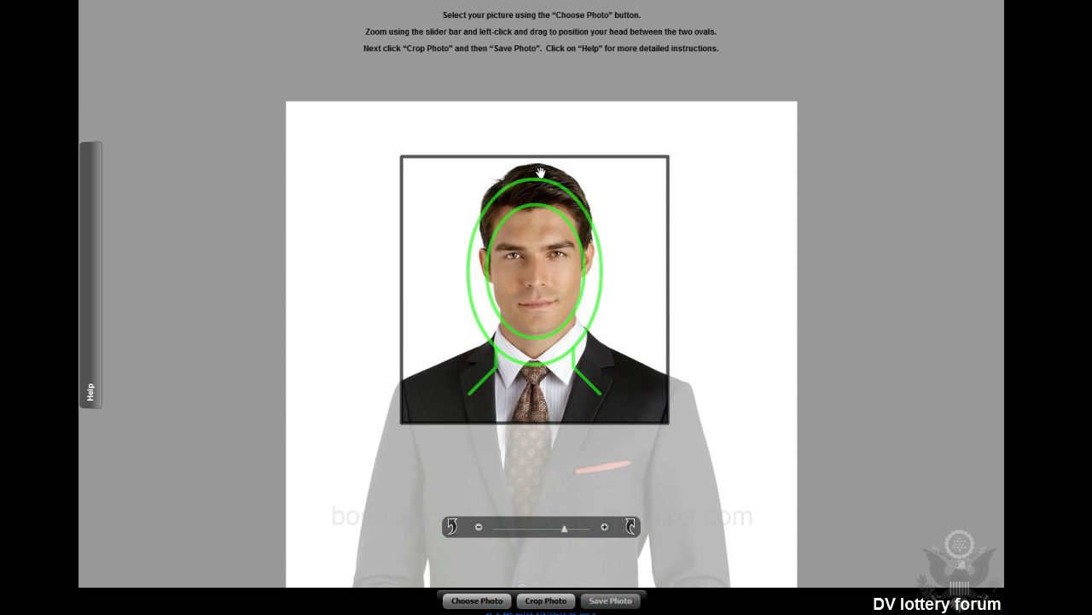
pyautogui.moveTo(541, 226); pyautogui.dragTo(542, 247)
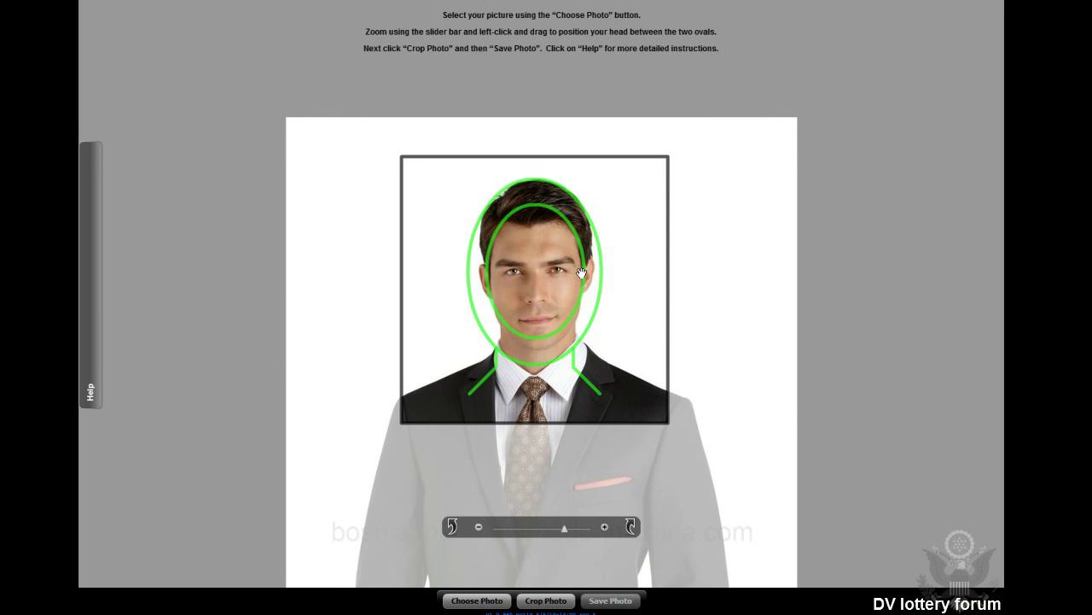
pyautogui.moveTo(537, 260)
pyautogui.mouseDown()
pyautogui.moveTo(537, 246)
pyautogui.moveTo(536, 257)
pyautogui.mouseUp()
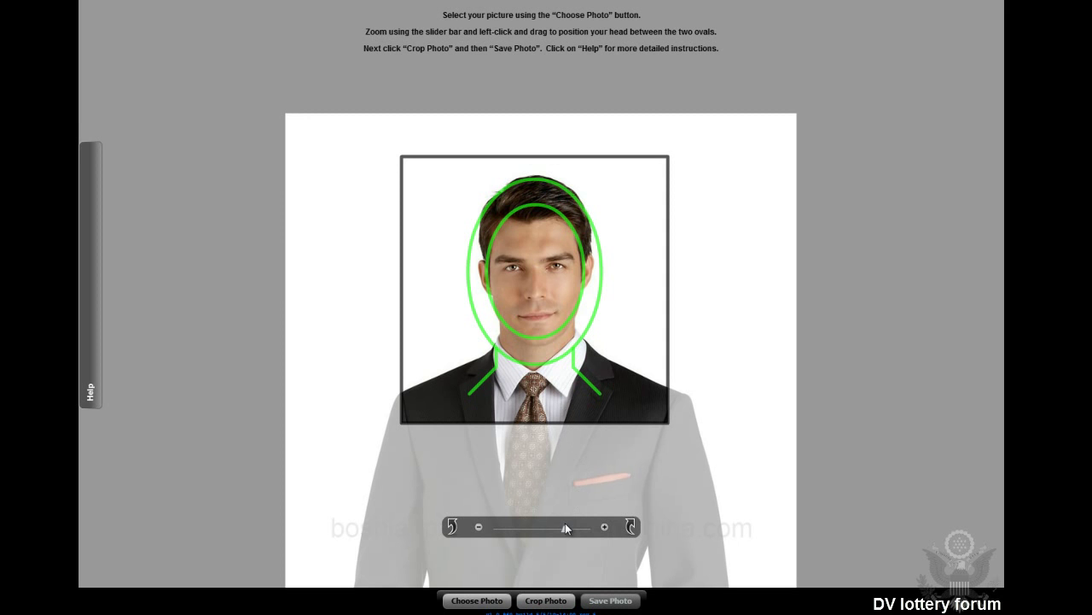
# Step: Fine-tune the photo's zoom and position so the hair reaches the outer oval and the chin sits between both ovals
pyautogui.moveTo(565, 527); pyautogui.dragTo(564, 531)
pyautogui.moveTo(560, 533); pyautogui.dragTo(566, 529)
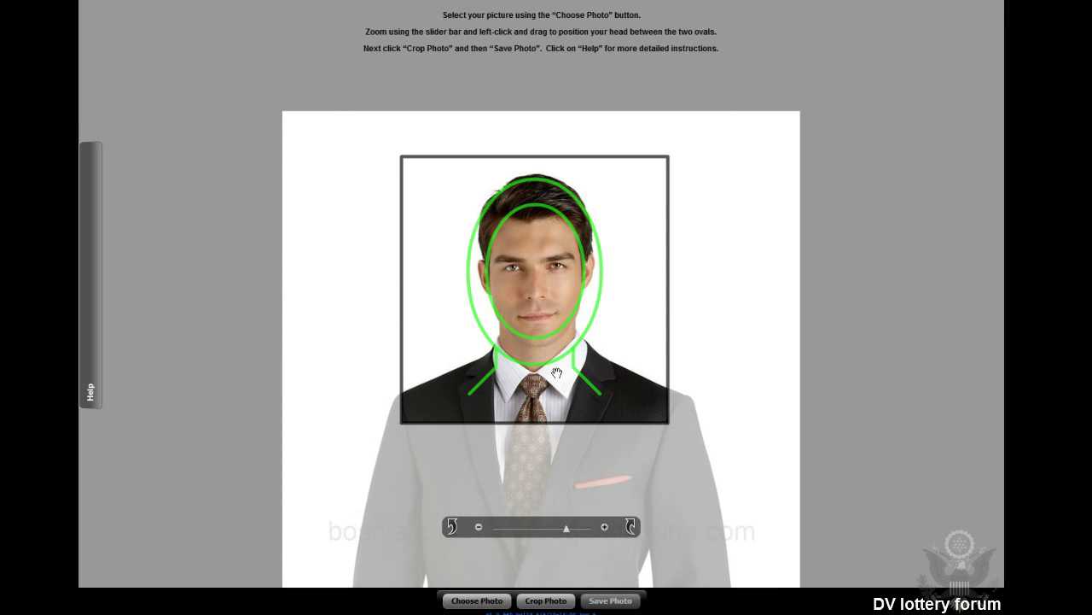
pyautogui.moveTo(560, 268); pyautogui.dragTo(561, 270)
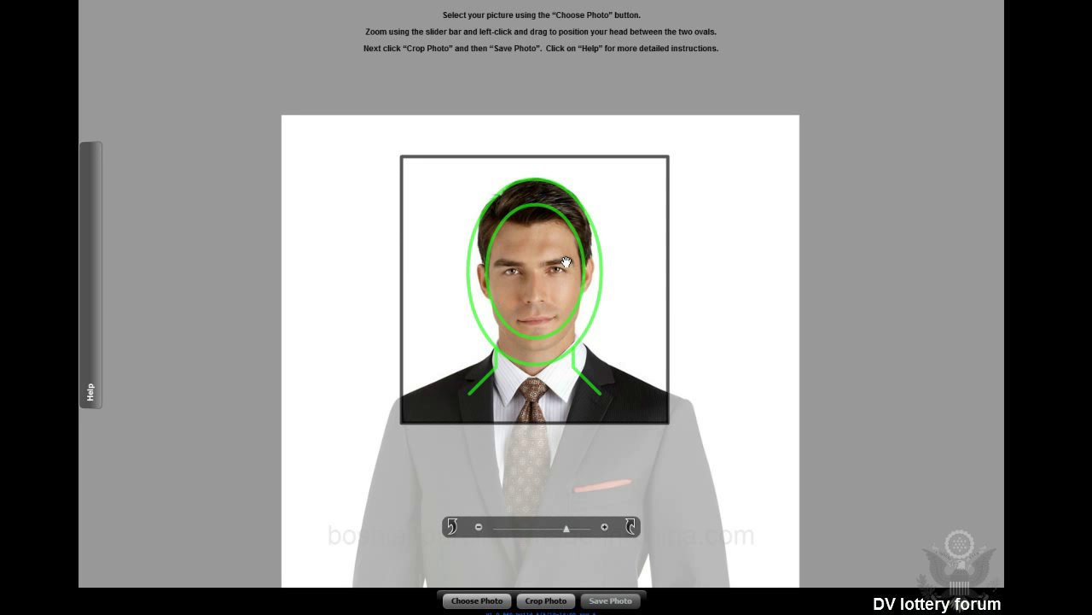
pyautogui.moveTo(541, 296); pyautogui.dragTo(533, 258)
pyautogui.moveTo(566, 528); pyautogui.dragTo(562, 531)
pyautogui.moveTo(542, 258); pyautogui.dragTo(543, 253)
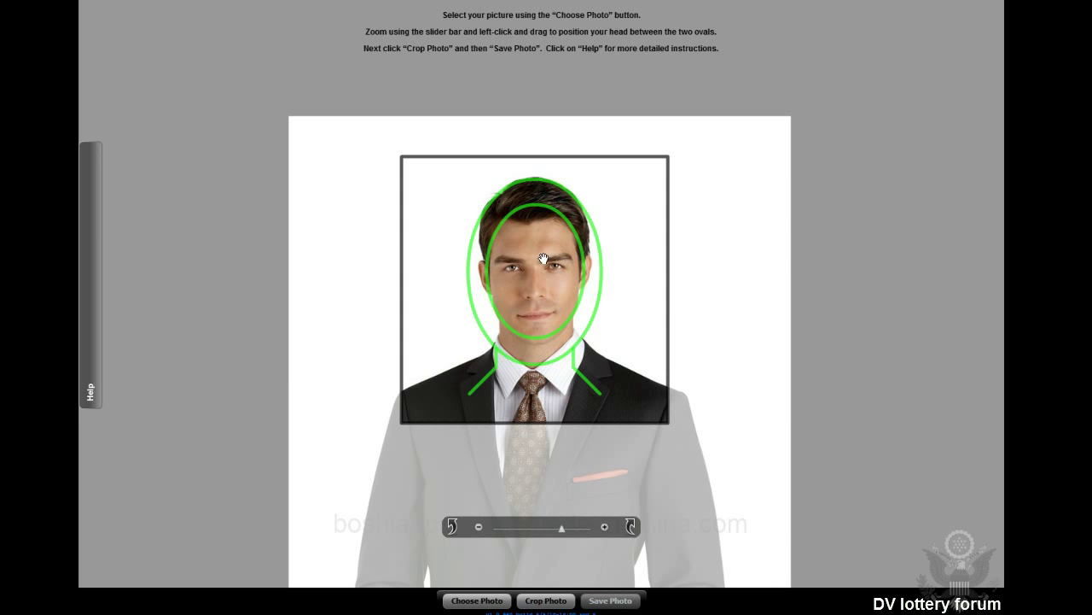
pyautogui.moveTo(549, 252); pyautogui.dragTo(543, 247)
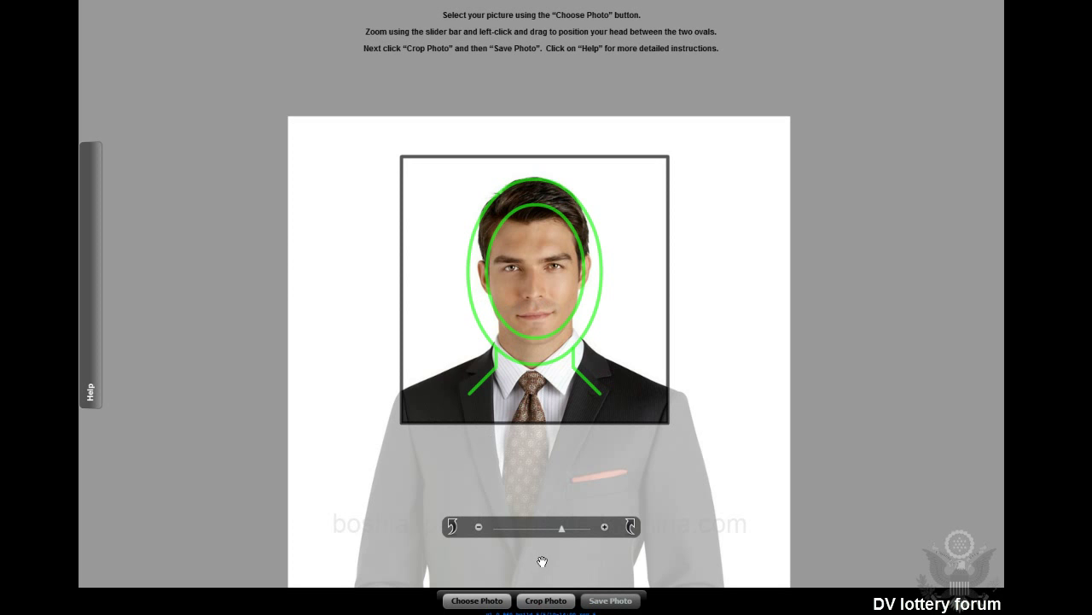
# Step: Crop the photo and save it on the desktop as a JPEG named CROPPED
pyautogui.click(545, 601)
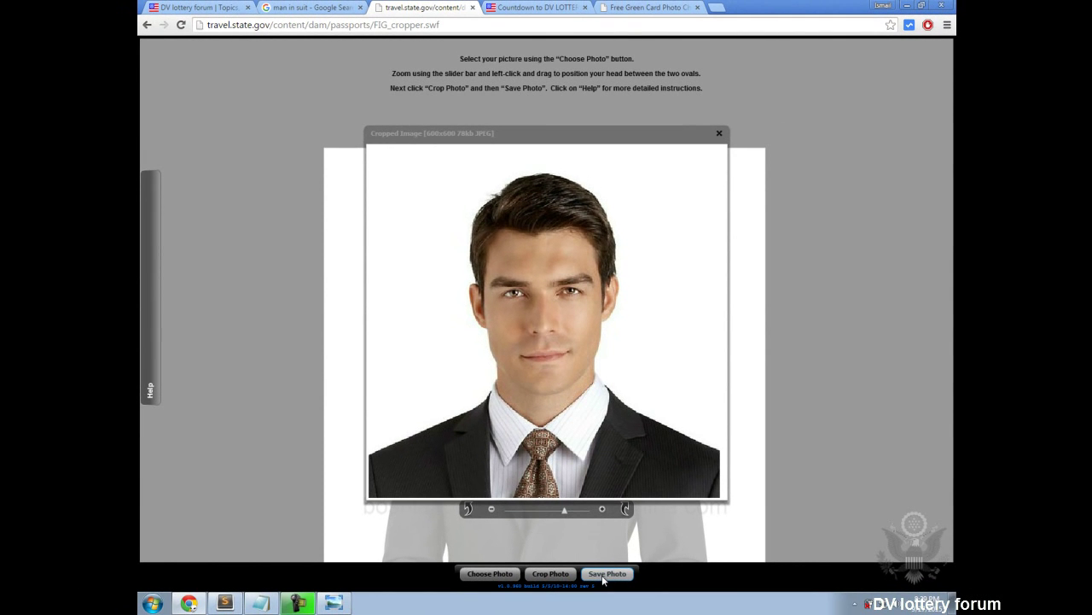
pyautogui.click(604, 576)
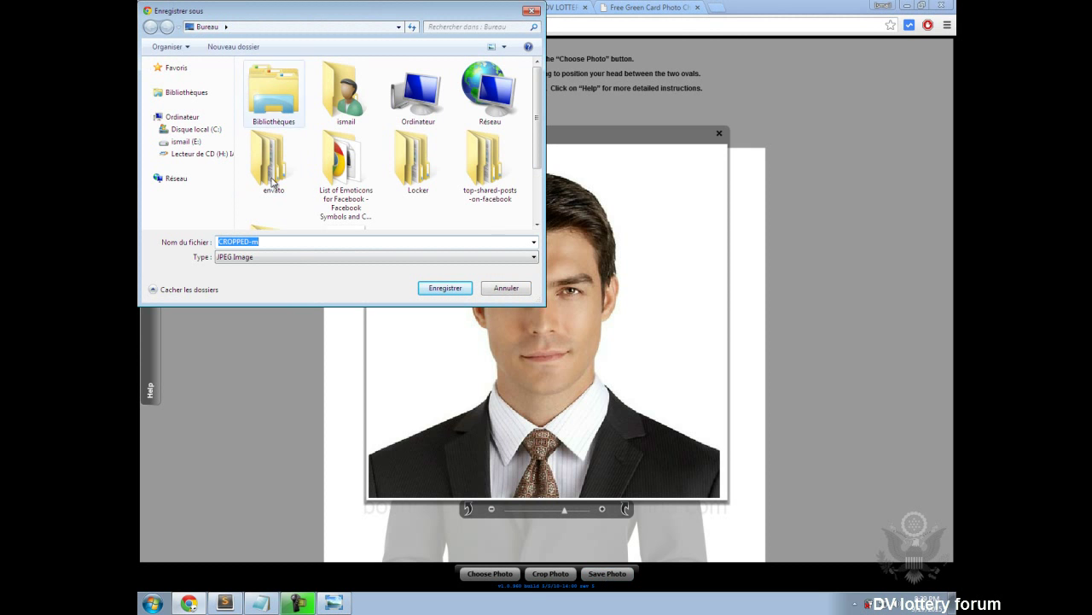
pyautogui.click(290, 241)
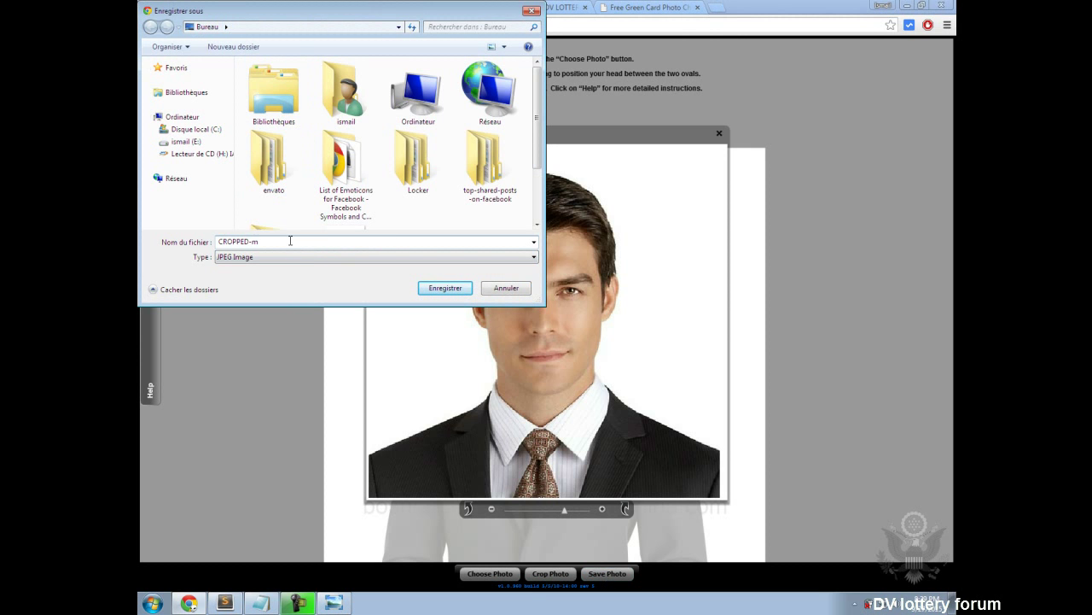
pyautogui.press('BackSpace')
pyautogui.press('BackSpace')
pyautogui.press('Return')
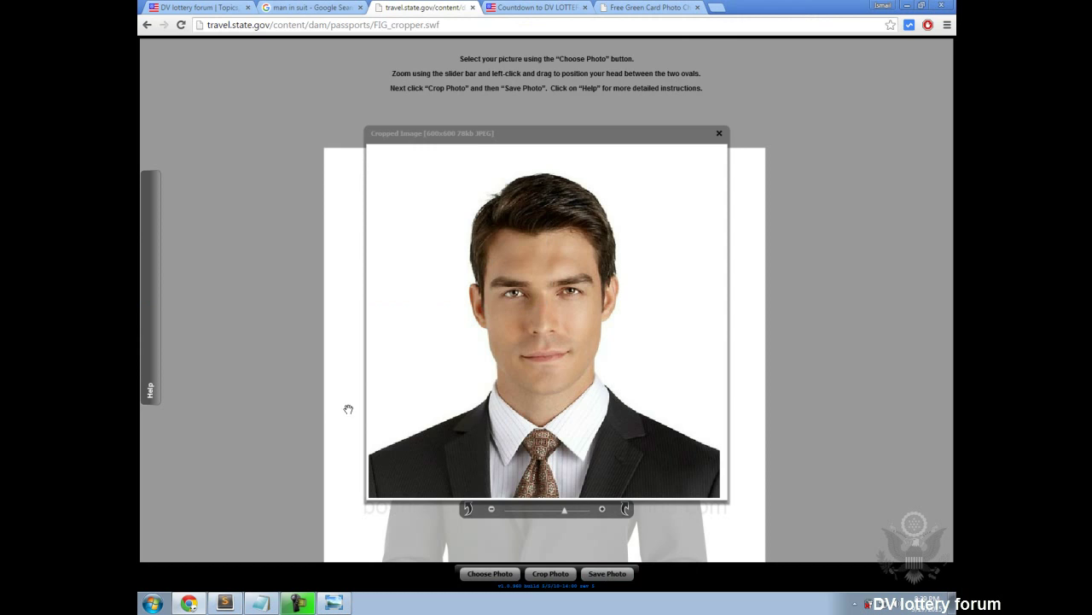
# Step: View the saved CROPPED image from the desktop and close the viewer
pyautogui.press('super+d')
pyautogui.doubleClick(218, 285)
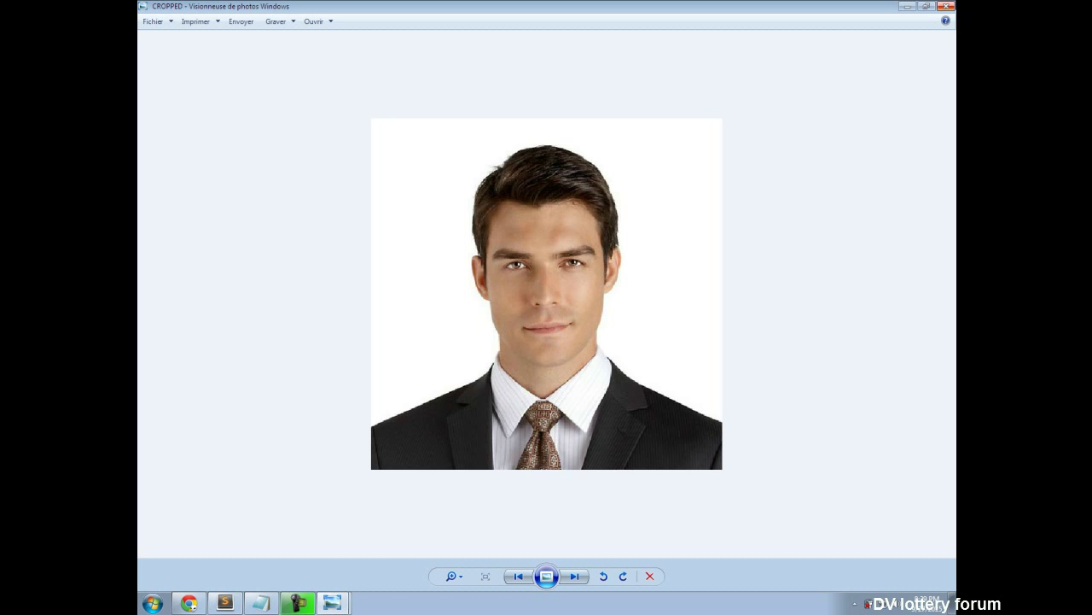
pyautogui.click(949, 9)
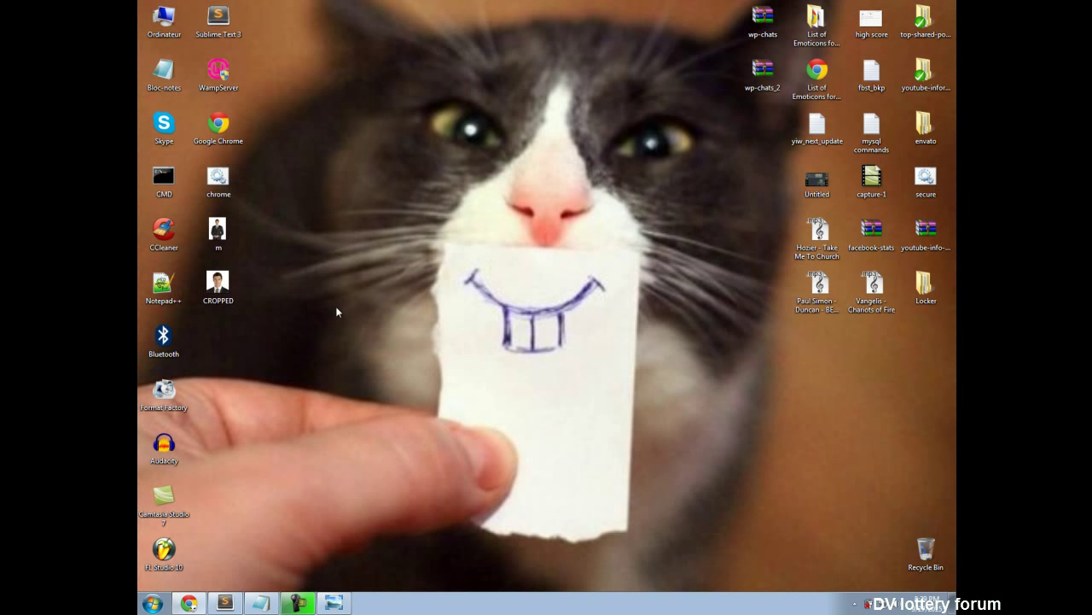
# Step: Upload CROPPED.jpg to greencardphotocheck.com in Chrome and continue past the technical check to the eye position check
pyautogui.click(189, 602)
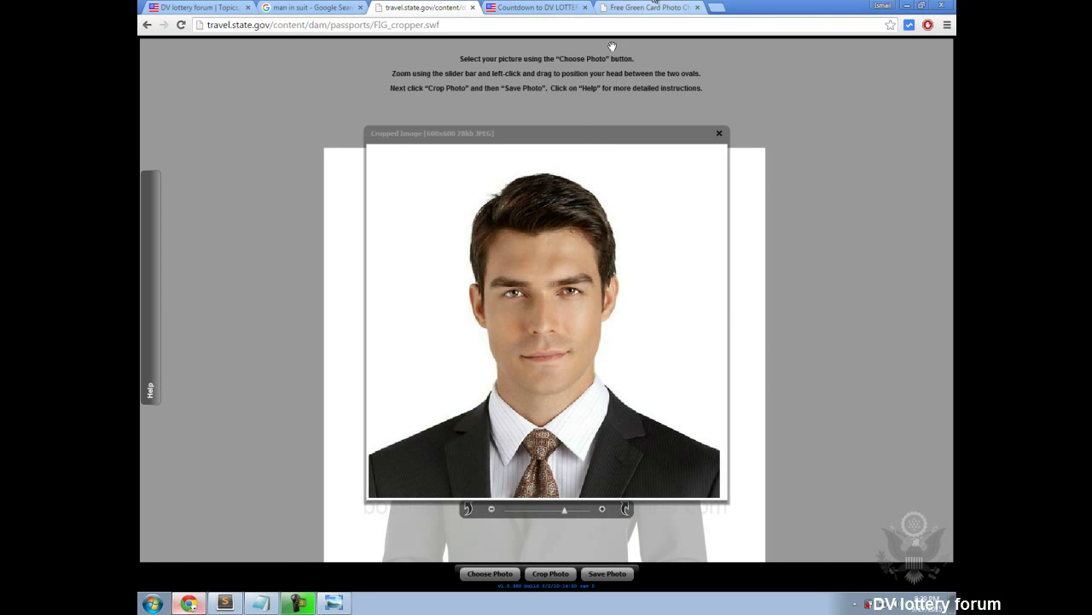
pyautogui.click(649, 6)
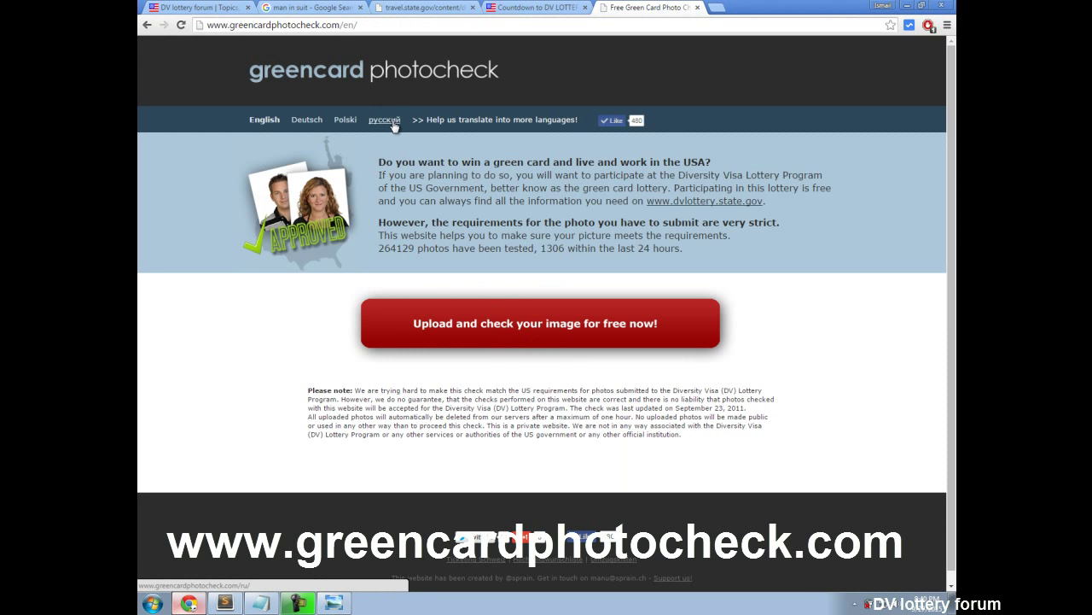
pyautogui.click(495, 326)
pyautogui.write('cro')
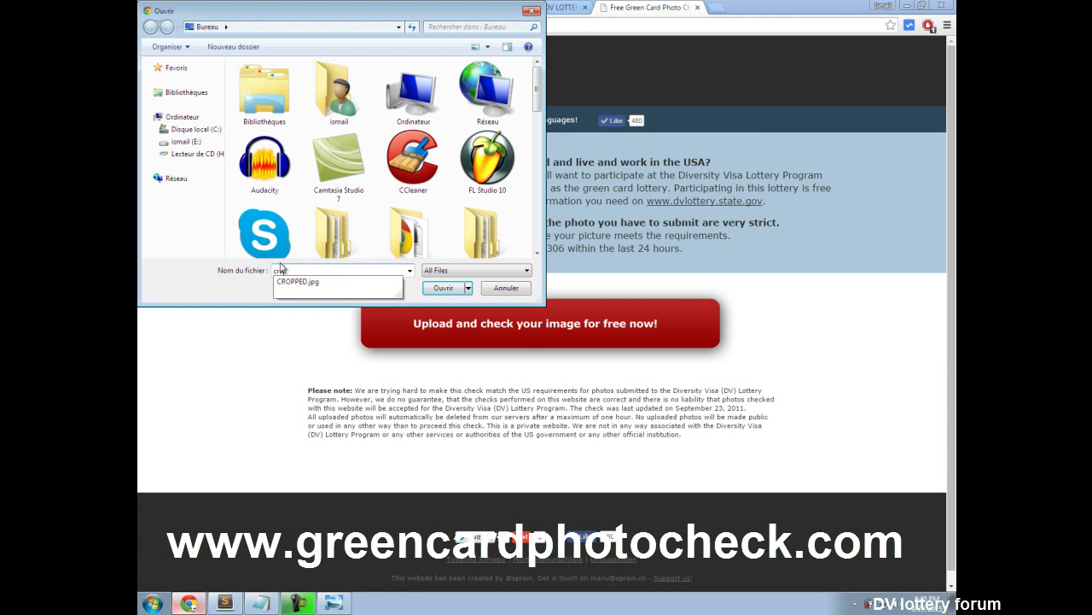
pyautogui.click(297, 281)
pyautogui.press('Return')
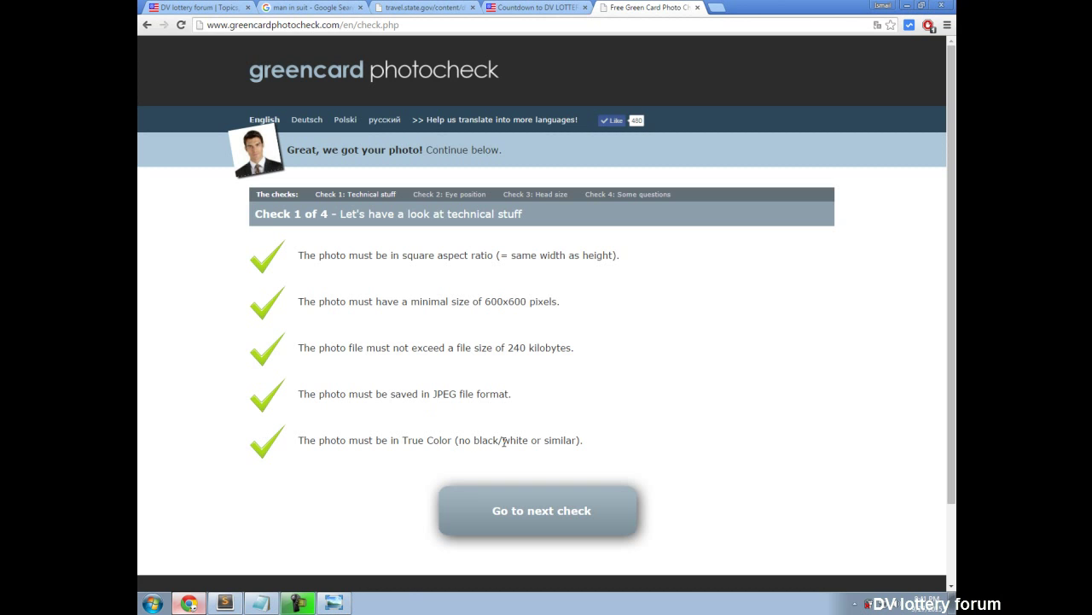
pyautogui.click(505, 518)
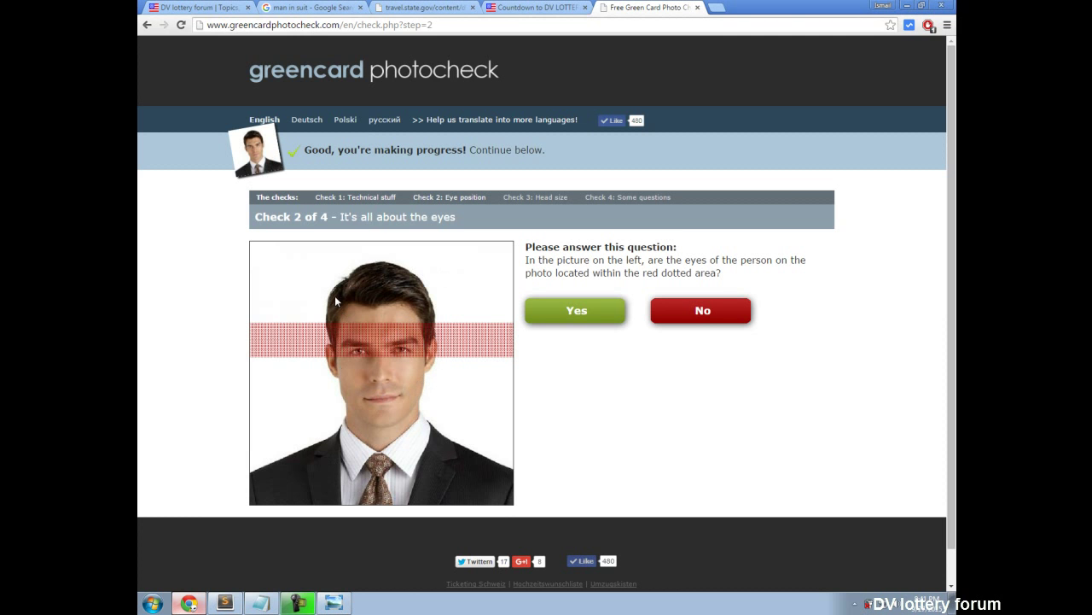
# Step: Review the head alignment in the cropper without the crop preview, and confirm in the photo check that the eyes are within the red dotted area
pyautogui.click(423, 8)
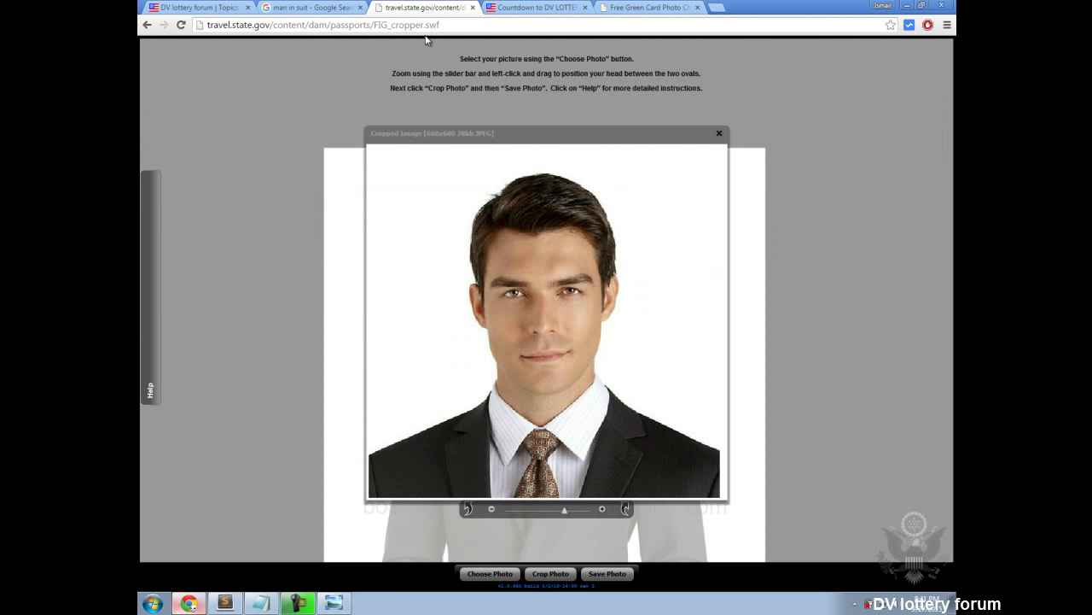
pyautogui.click(719, 134)
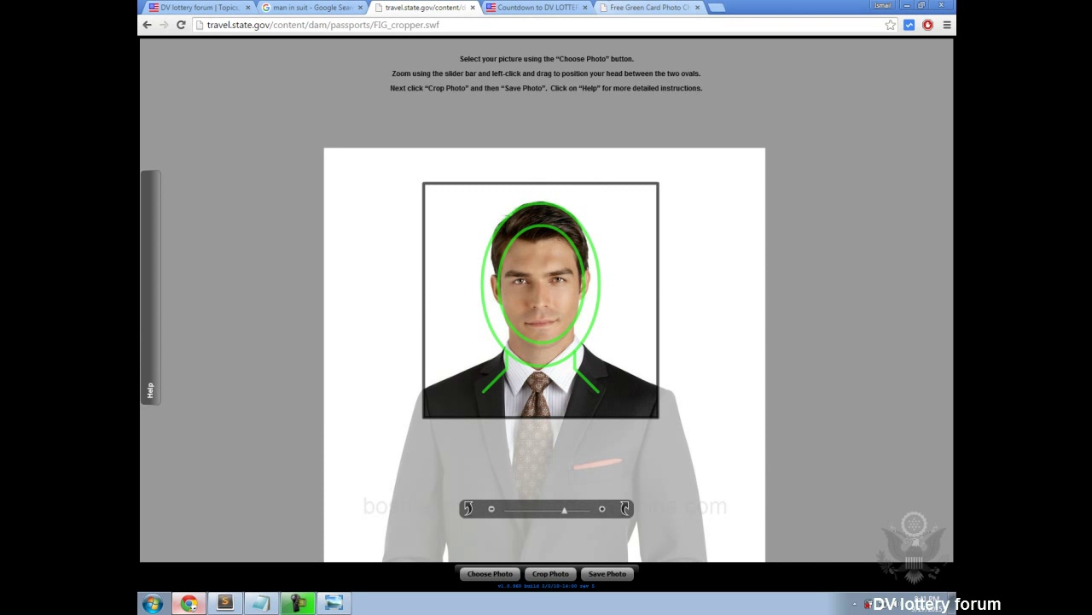
pyautogui.click(649, 8)
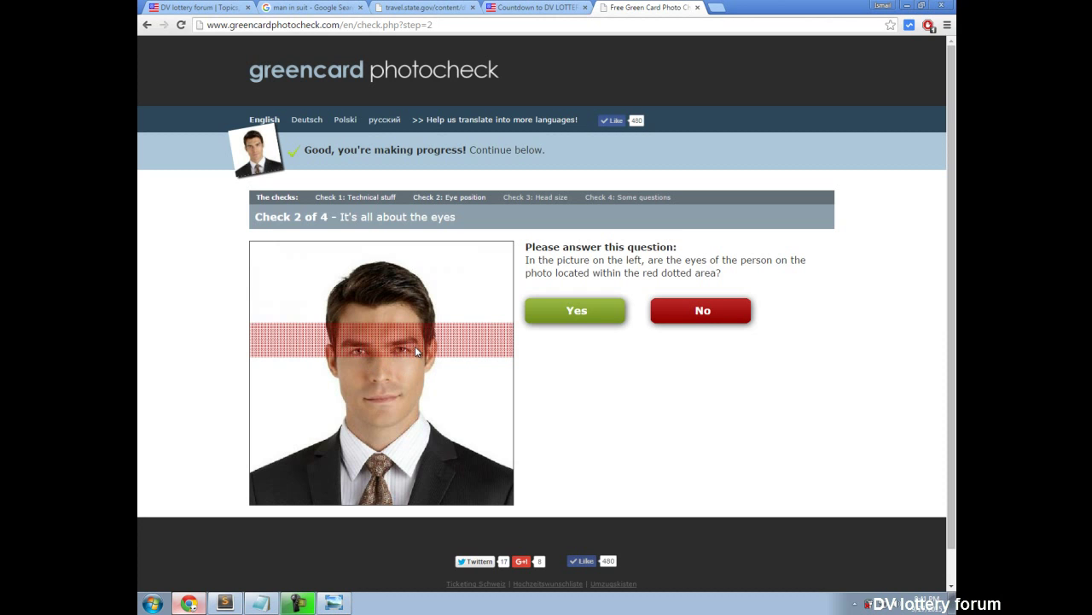
pyautogui.click(574, 314)
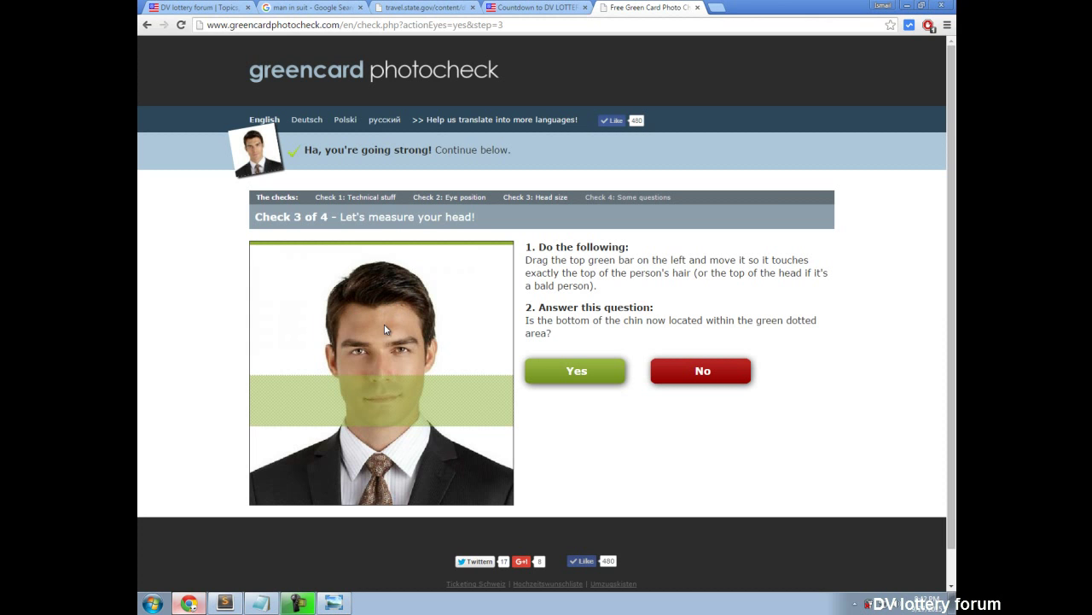
# Step: Align the green bar with the top of the person's hair and confirm that the chin is within the green dotted area
pyautogui.moveTo(410, 243); pyautogui.dragTo(399, 303)
pyautogui.moveTo(388, 385); pyautogui.dragTo(411, 248)
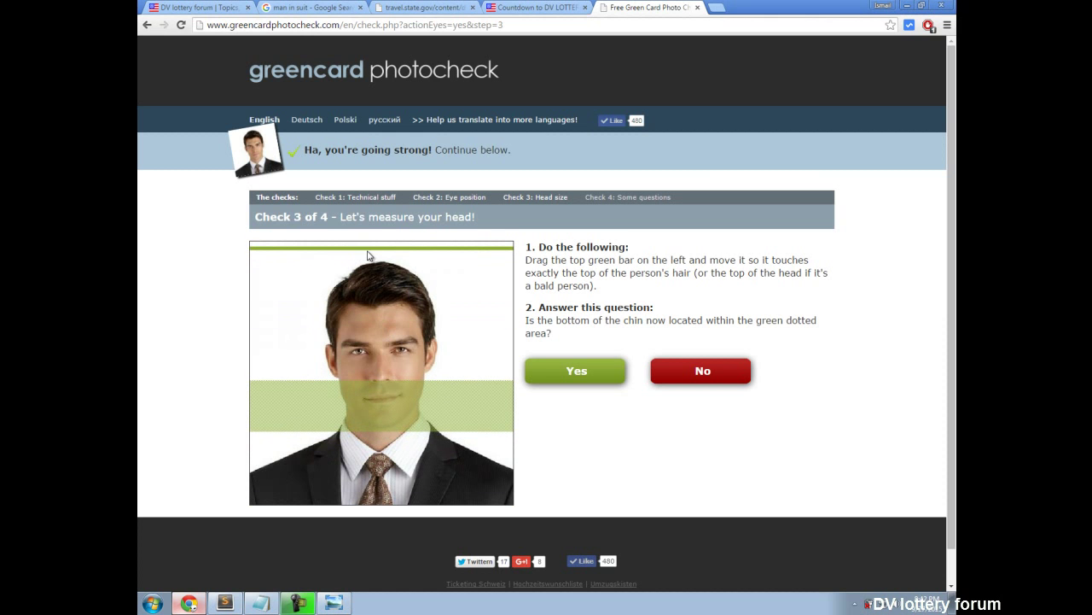
pyautogui.moveTo(369, 253); pyautogui.dragTo(369, 265)
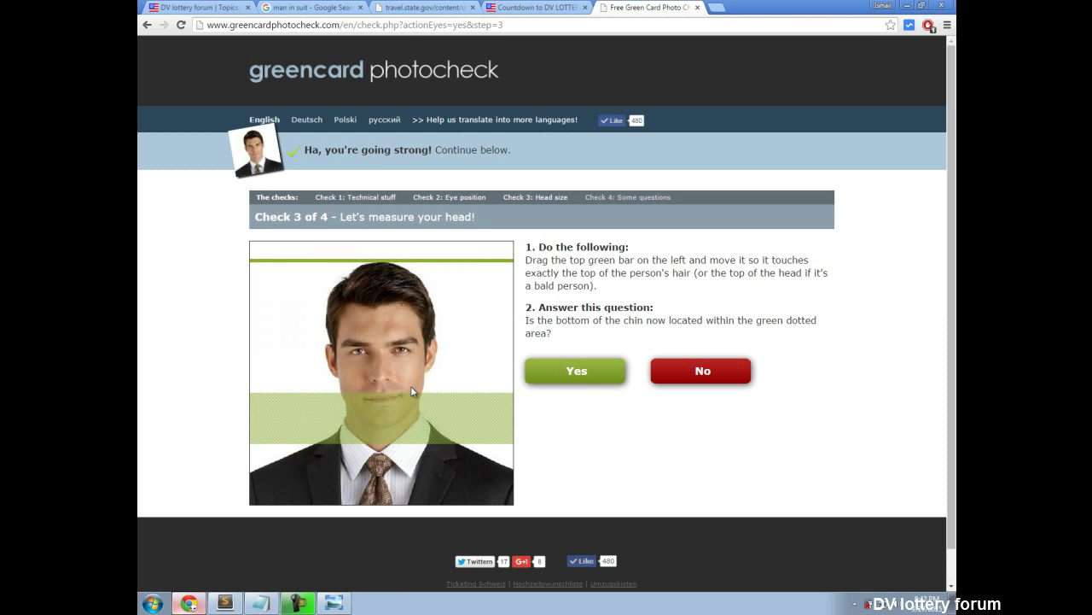
pyautogui.click(570, 370)
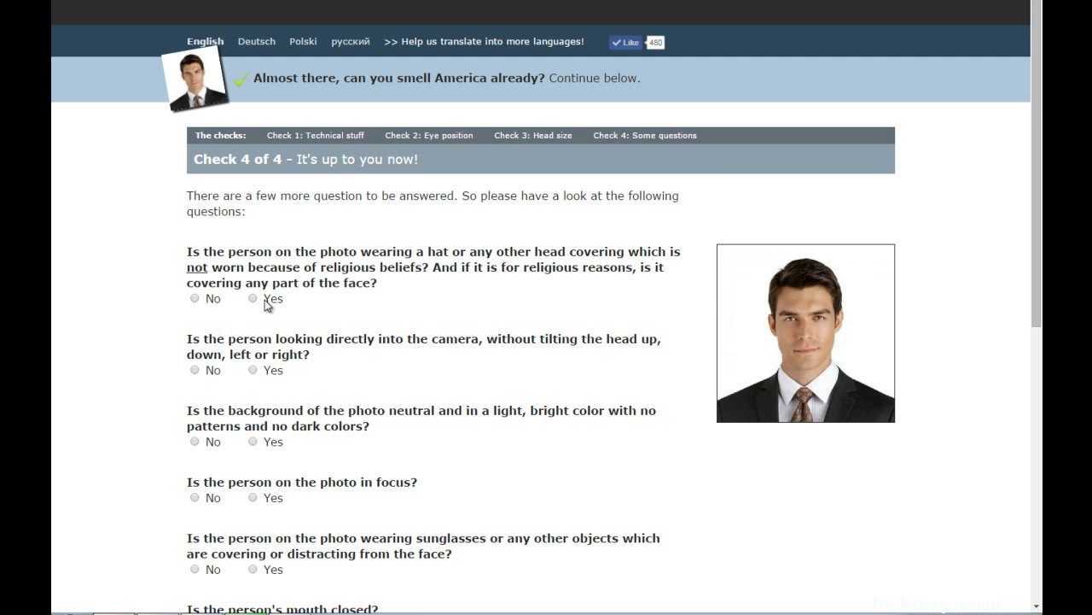
# Step: Answer No for head covering, sunglasses, reflections, shadows and manipulation, Yes for direct gaze, neutral background, focus and closed mouth, and finish the check
pyautogui.click(213, 299)
pyautogui.scroll(-3, 167, 313)
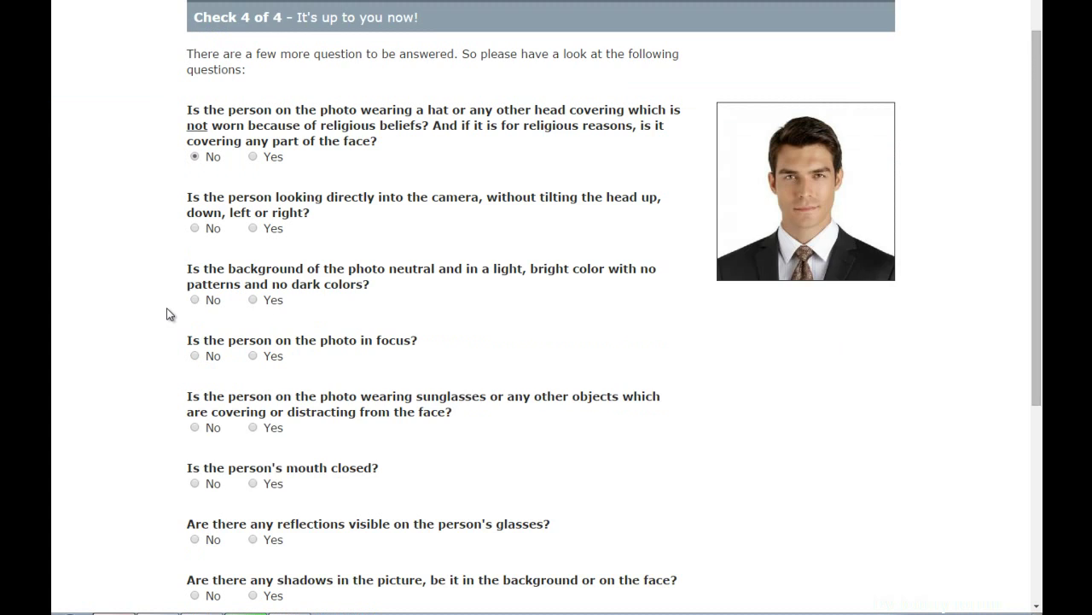
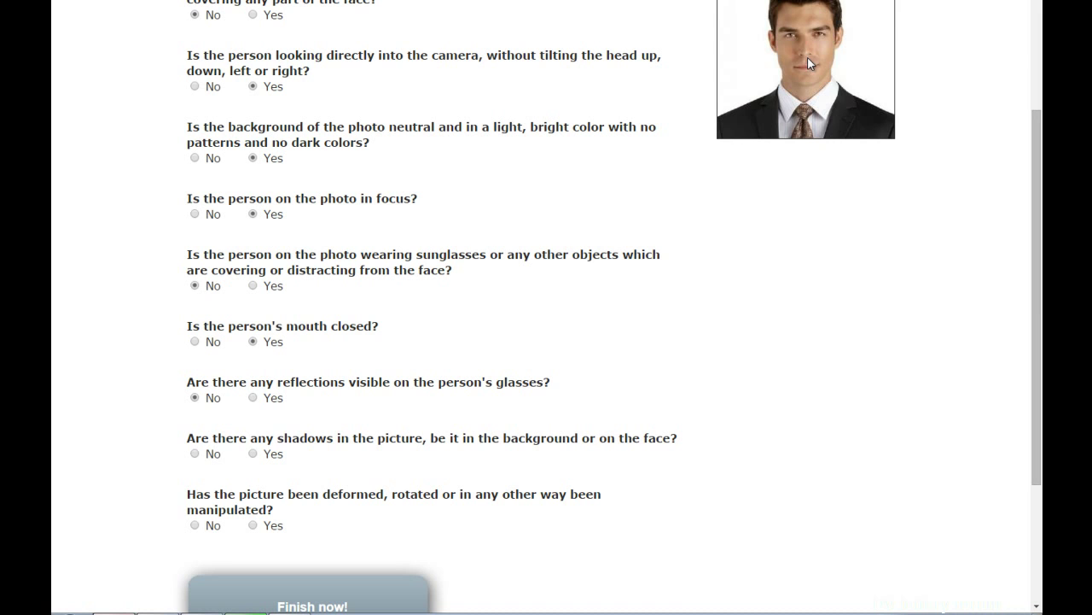
pyautogui.rightClick(765, 74)
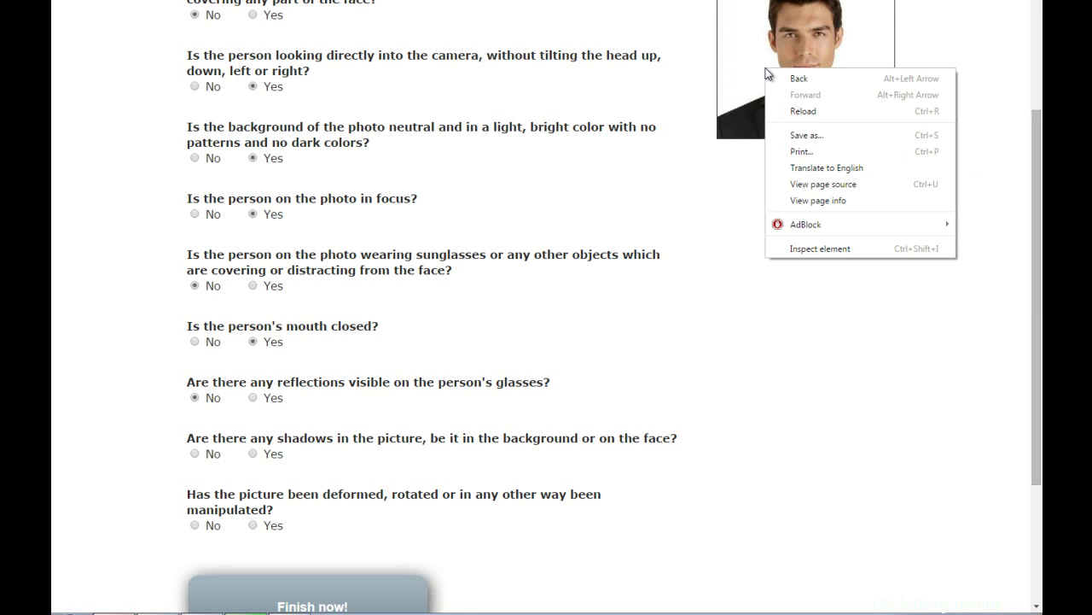
pyautogui.click(749, 46)
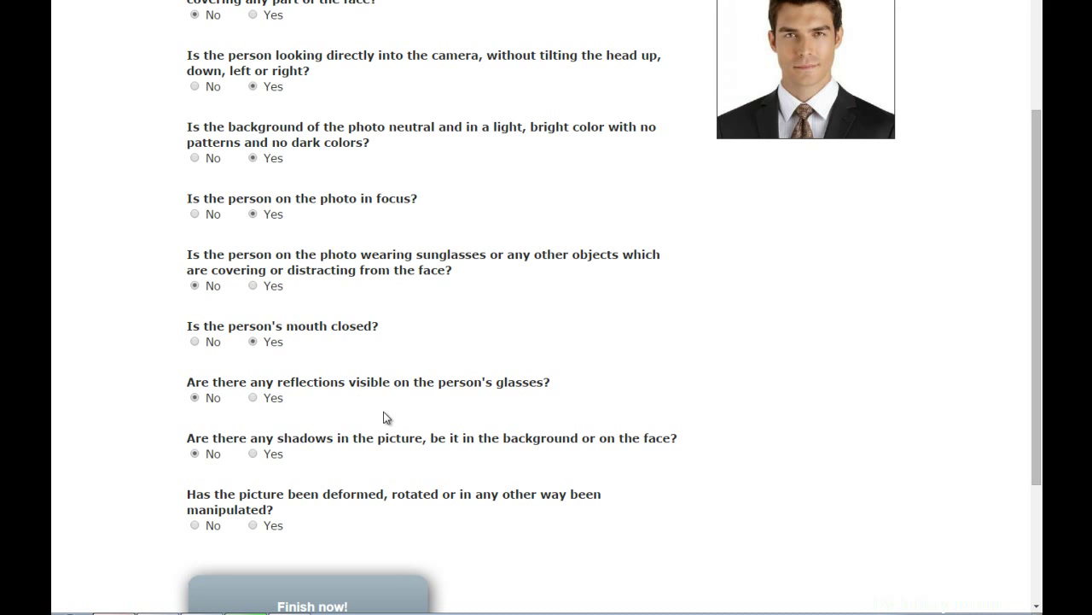
pyautogui.click(213, 526)
pyautogui.scroll(-2, 215, 548)
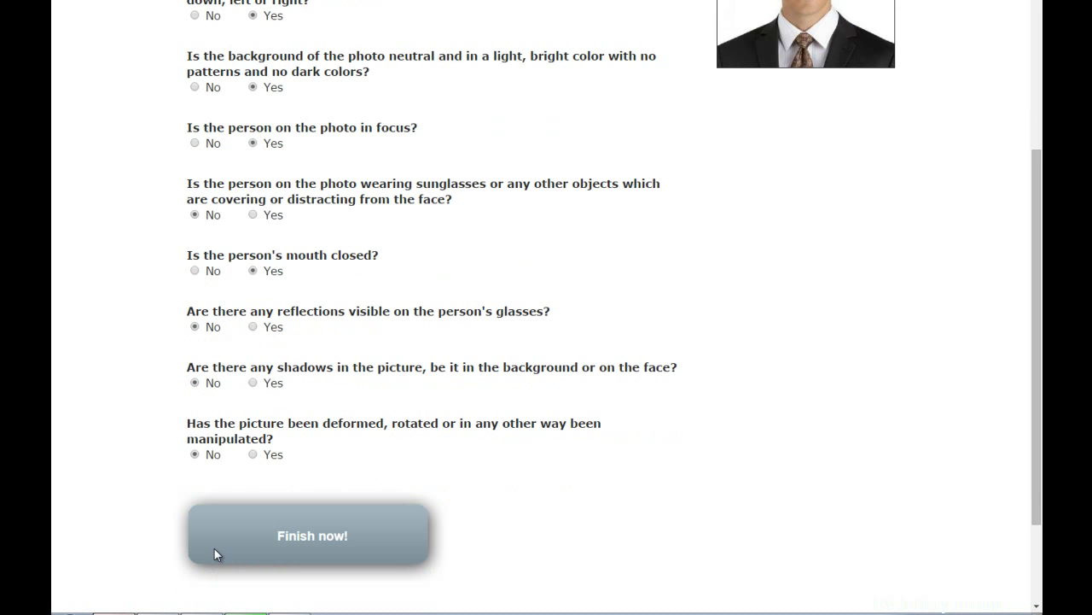
pyautogui.click(299, 535)
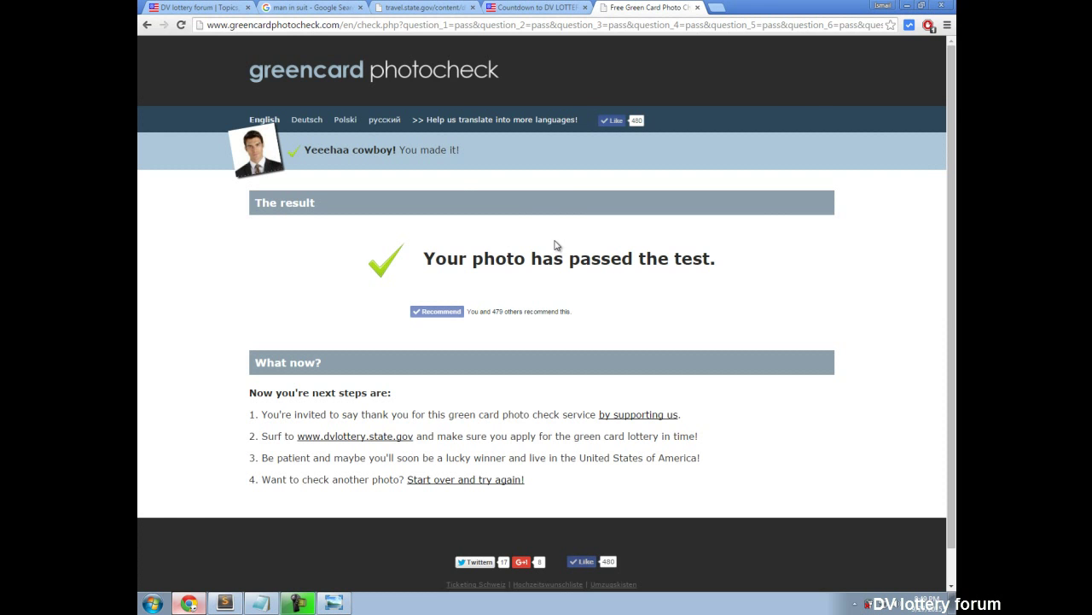
# Step: Locate the CROPPED image on the desktop and return to the photo check result in Chrome
pyautogui.press('super+d')
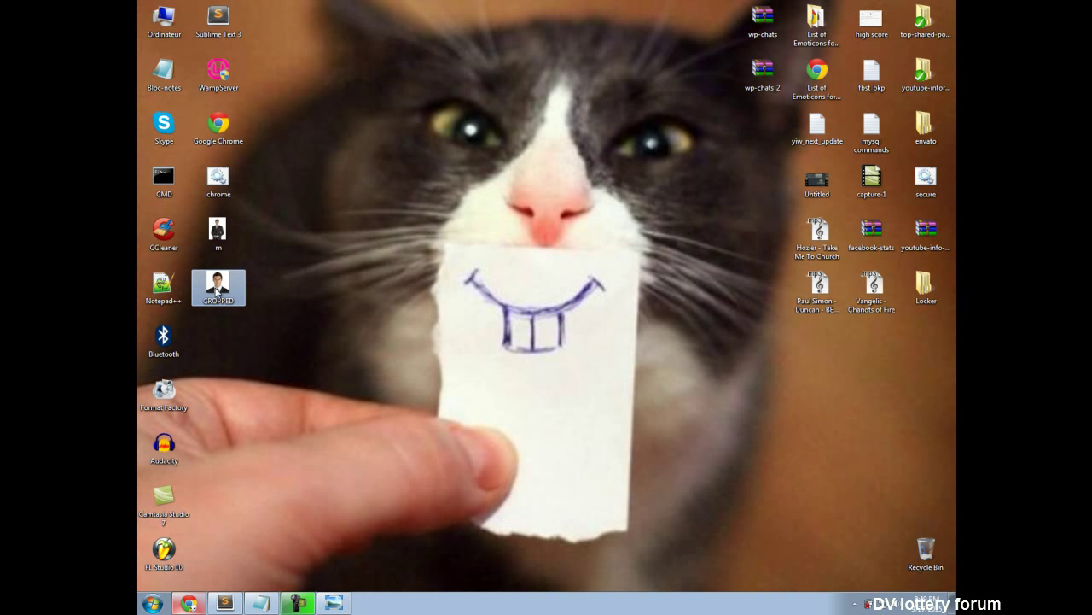
pyautogui.click(218, 289)
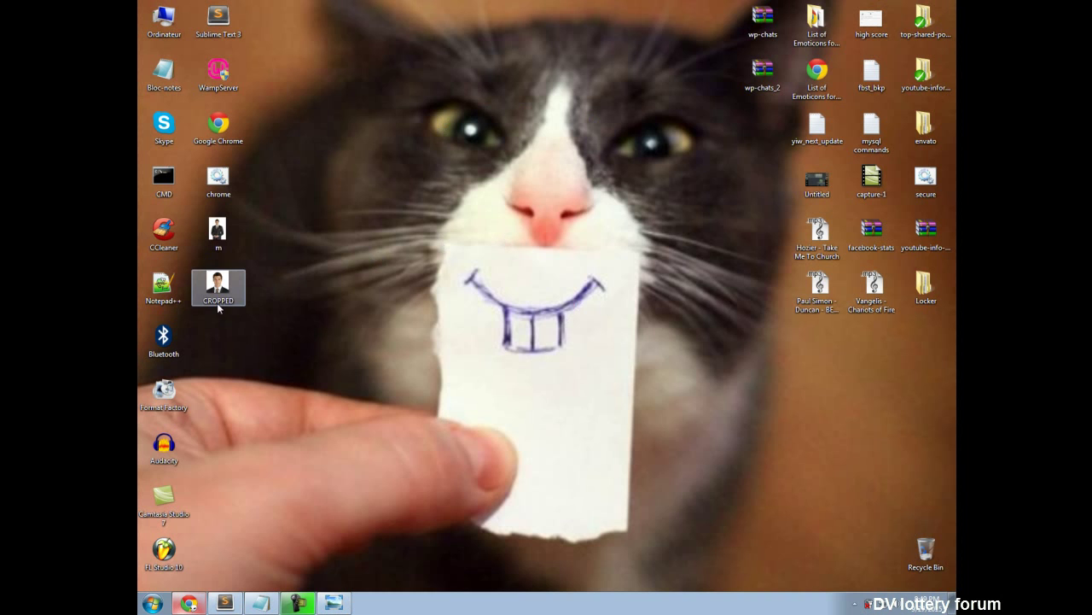
pyautogui.click(342, 258)
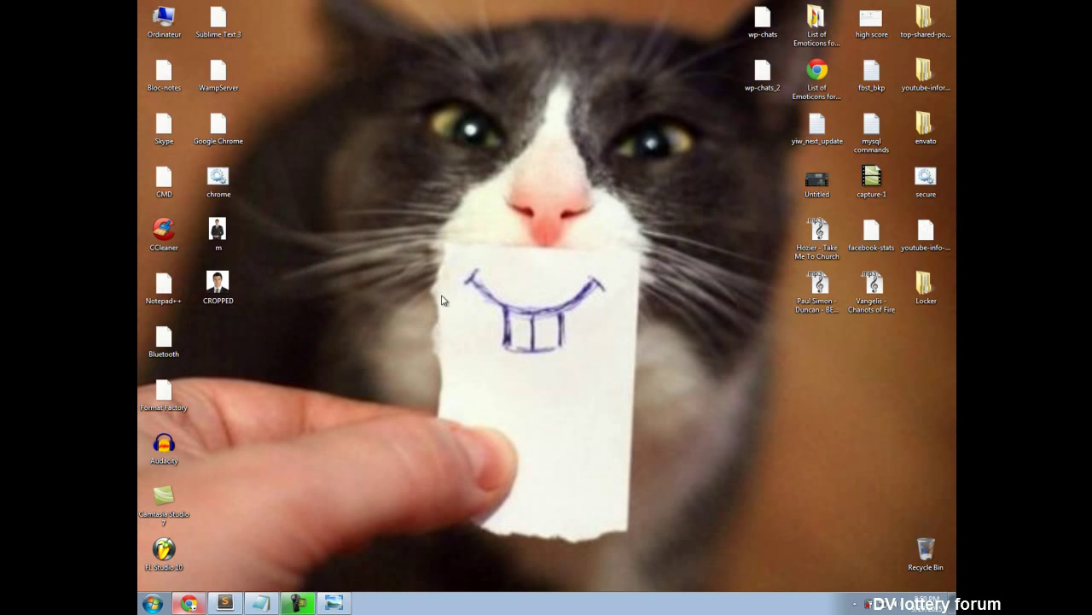
pyautogui.click(189, 602)
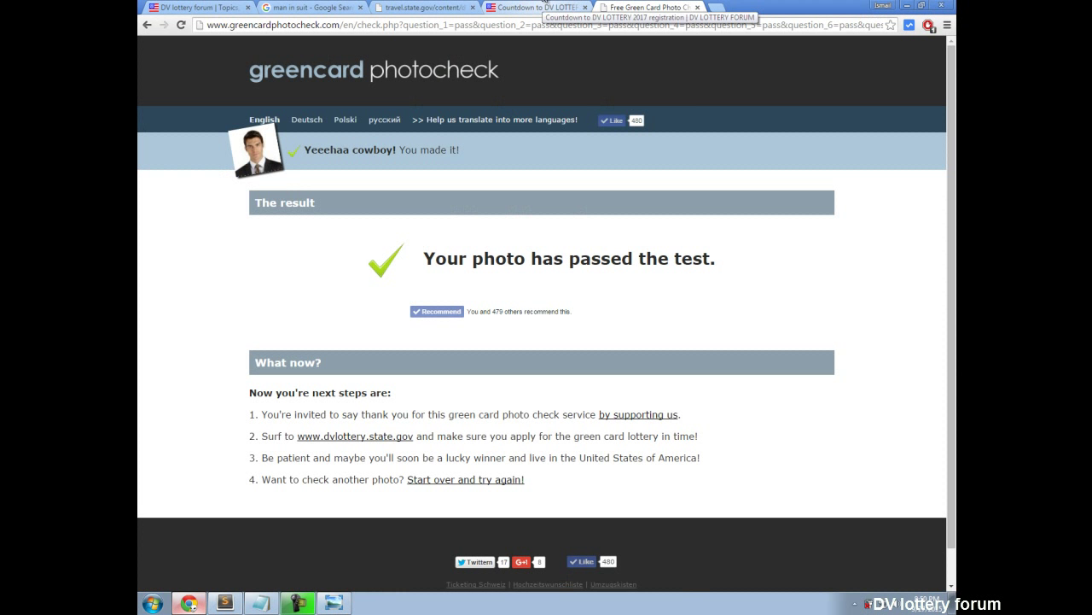
pyautogui.rightClick(382, 270)
pyautogui.press('Escape')
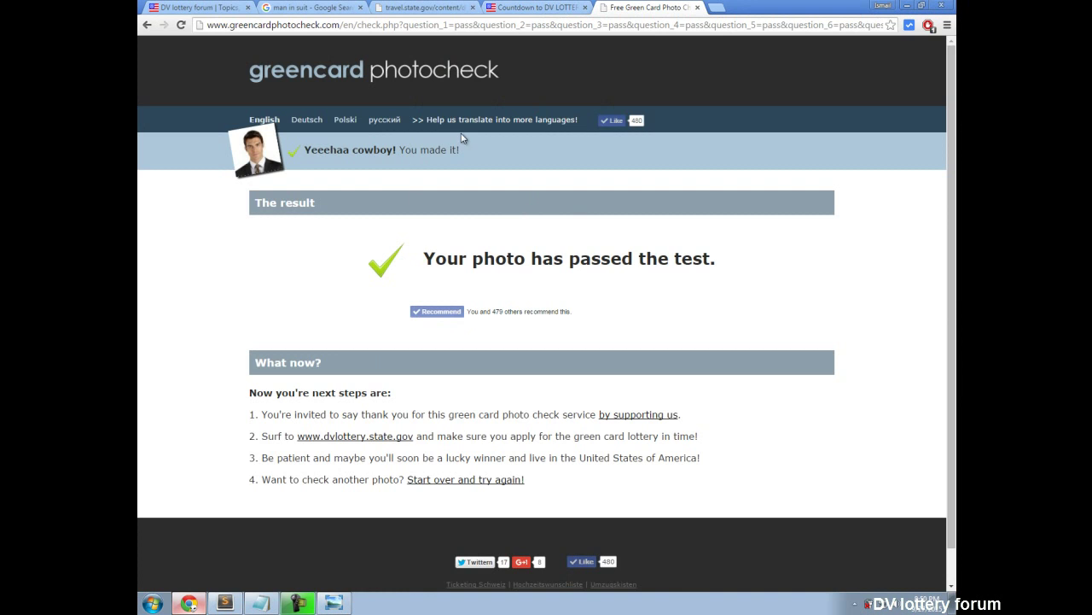
# Step: View the countdown to DV lottery 2017 registration and go back to the photo check result
pyautogui.click(543, 6)
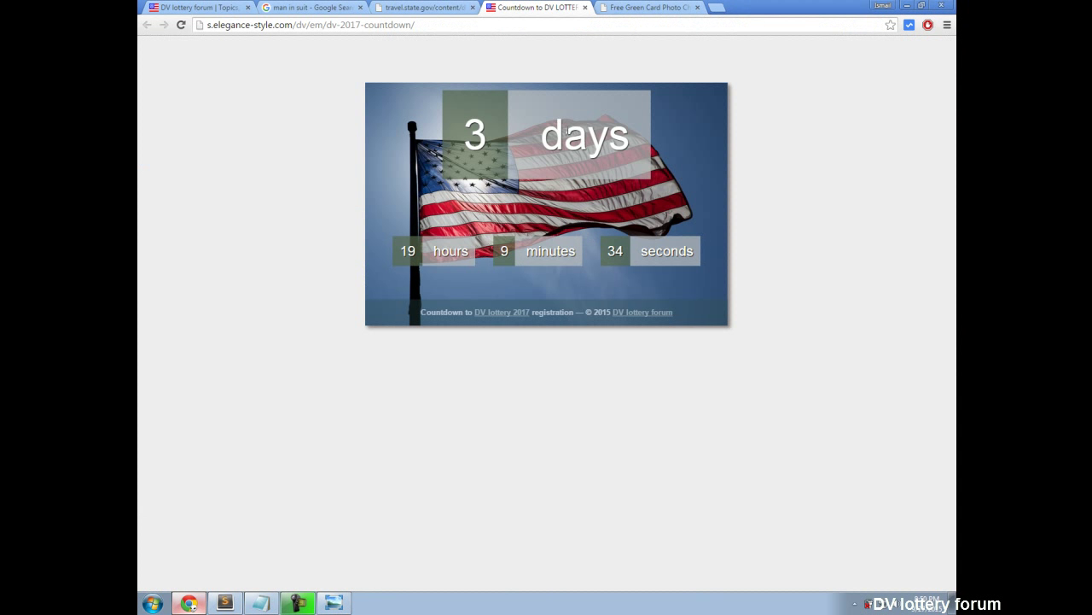
pyautogui.doubleClick(565, 134)
pyautogui.click(657, 148)
pyautogui.click(648, 7)
# Step: Try to open dvlottery.state.gov in a new browser tab and close that tab
pyautogui.click(716, 7)
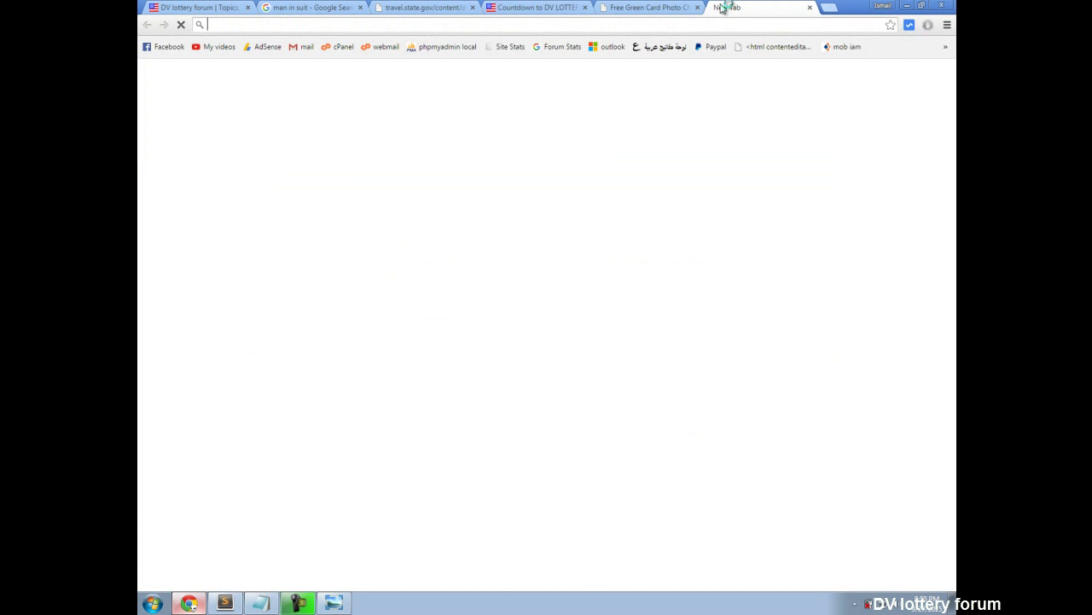
pyautogui.write('dvl')
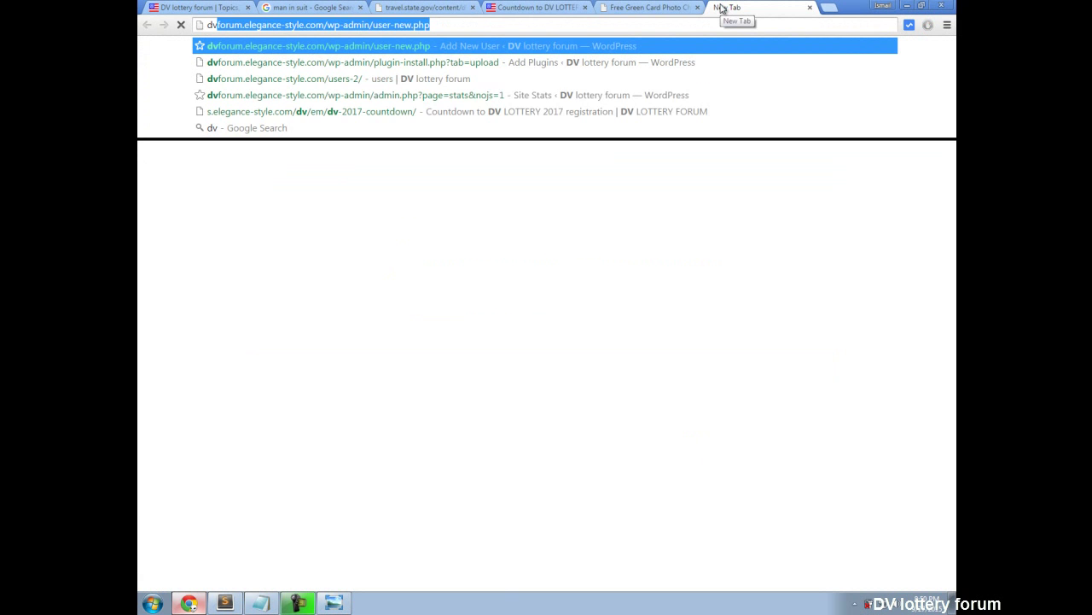
pyautogui.write('ottery.state.')
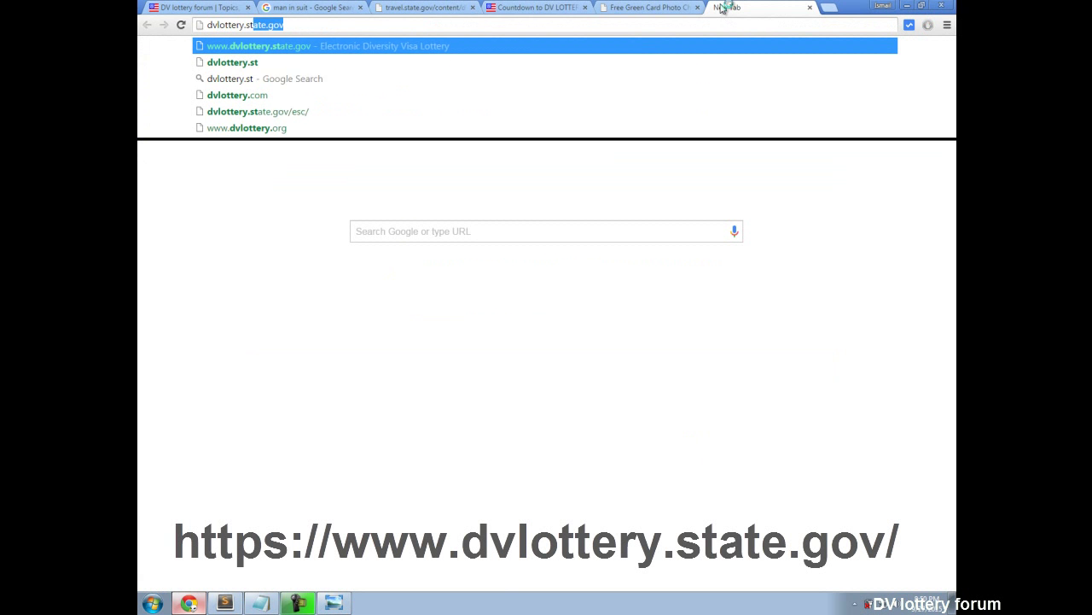
pyautogui.write('gov')
pyautogui.click(241, 214)
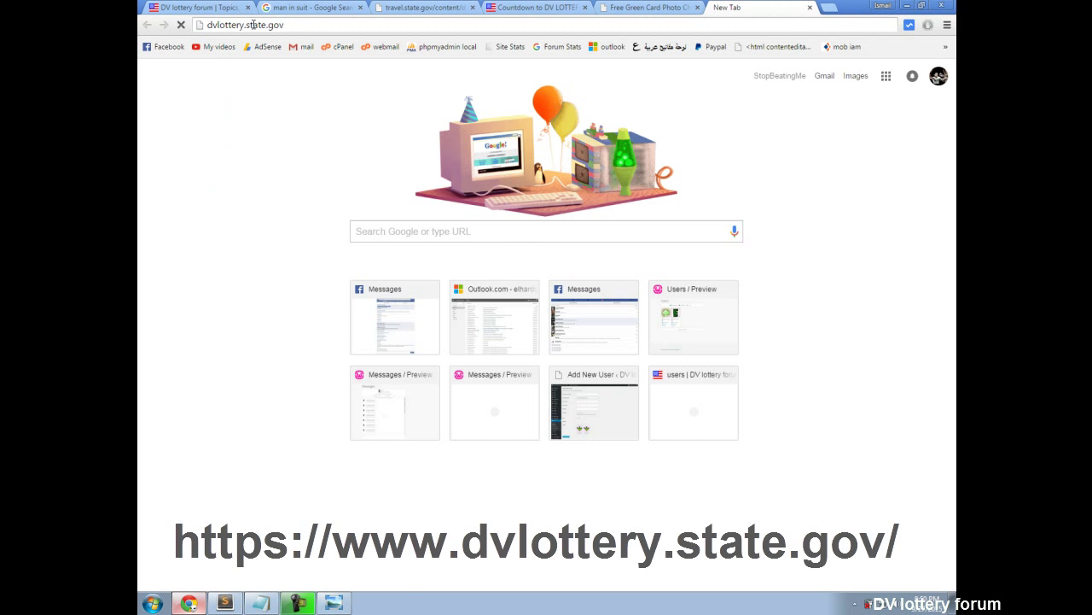
pyautogui.press('Return')
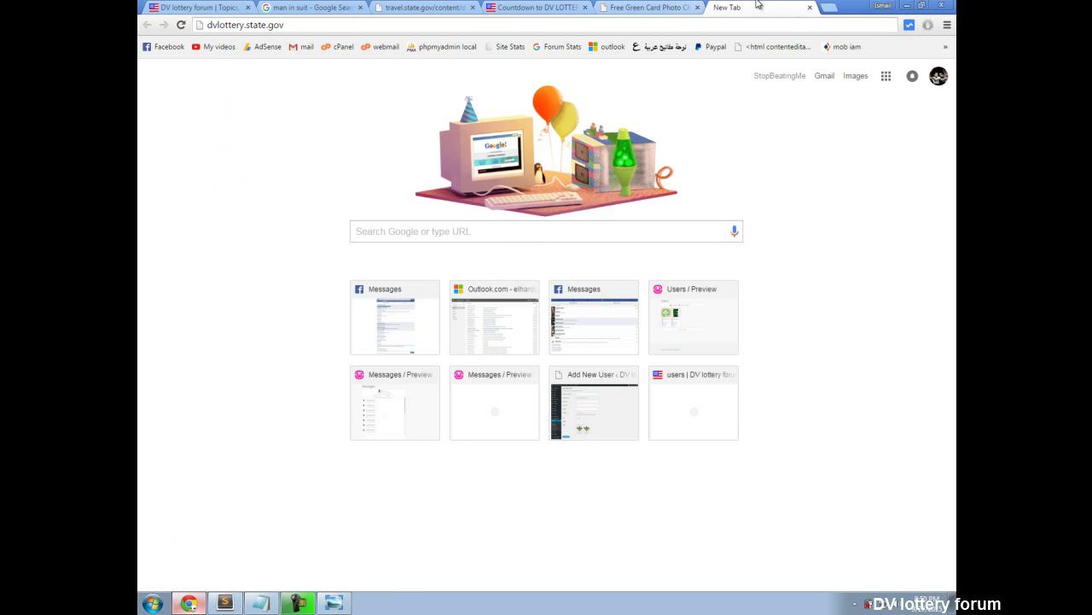
pyautogui.middleClick(756, 5)
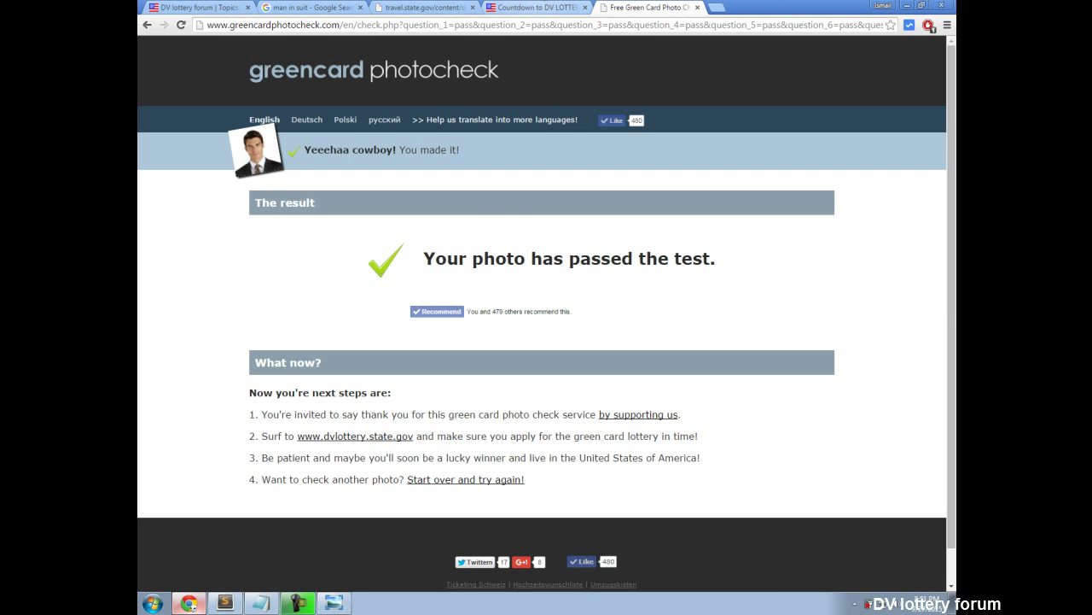
# Step: Check the time remaining until DV lottery 2017 registration on the countdown page
pyautogui.click(531, 6)
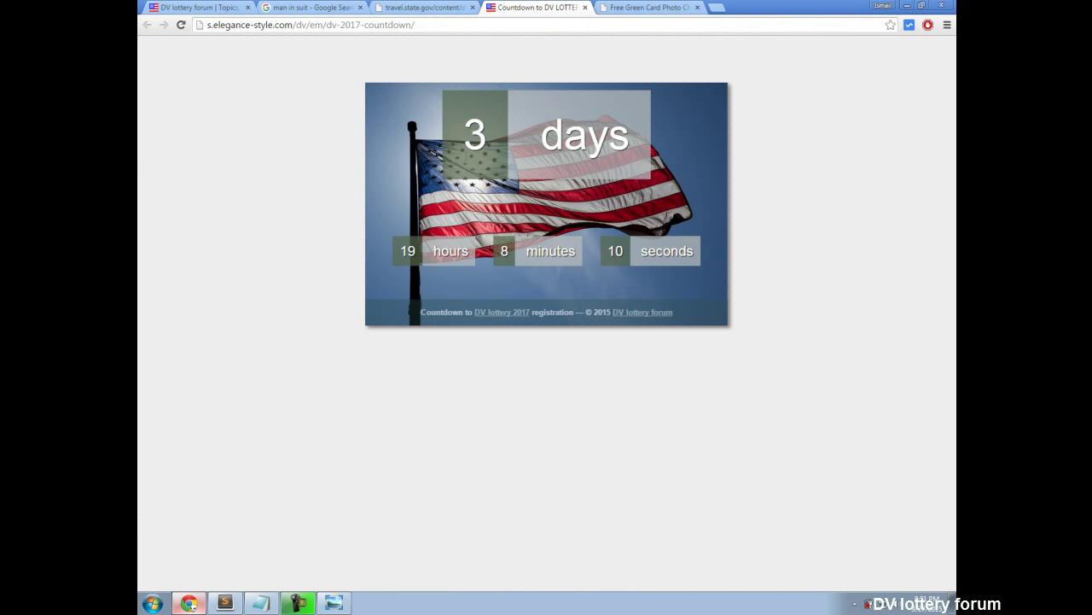
pyautogui.tripleClick(552, 138)
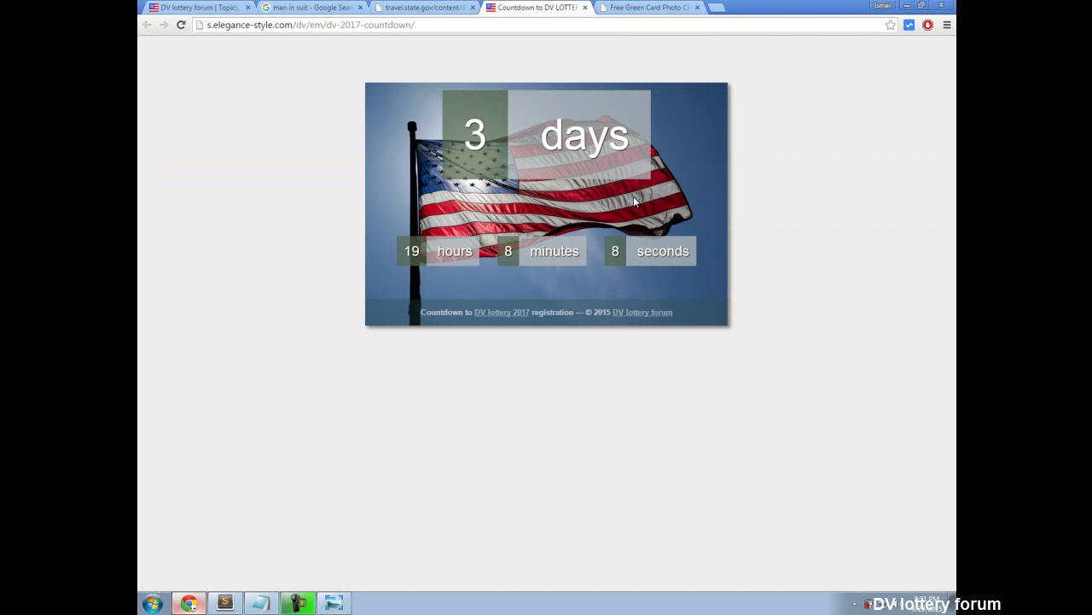
pyautogui.tripleClick(633, 197)
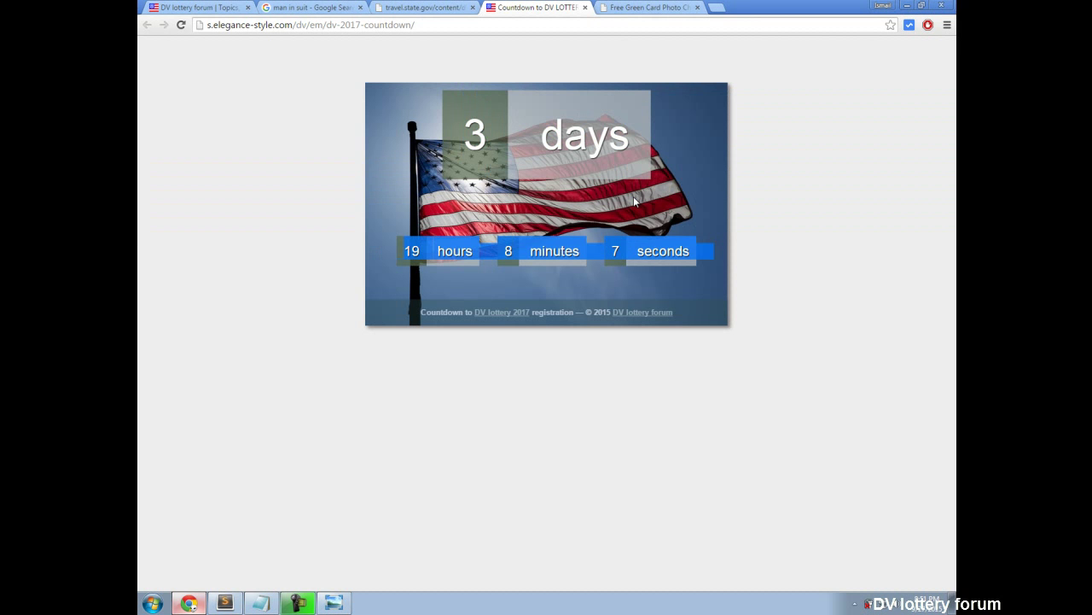
pyautogui.tripleClick(522, 138)
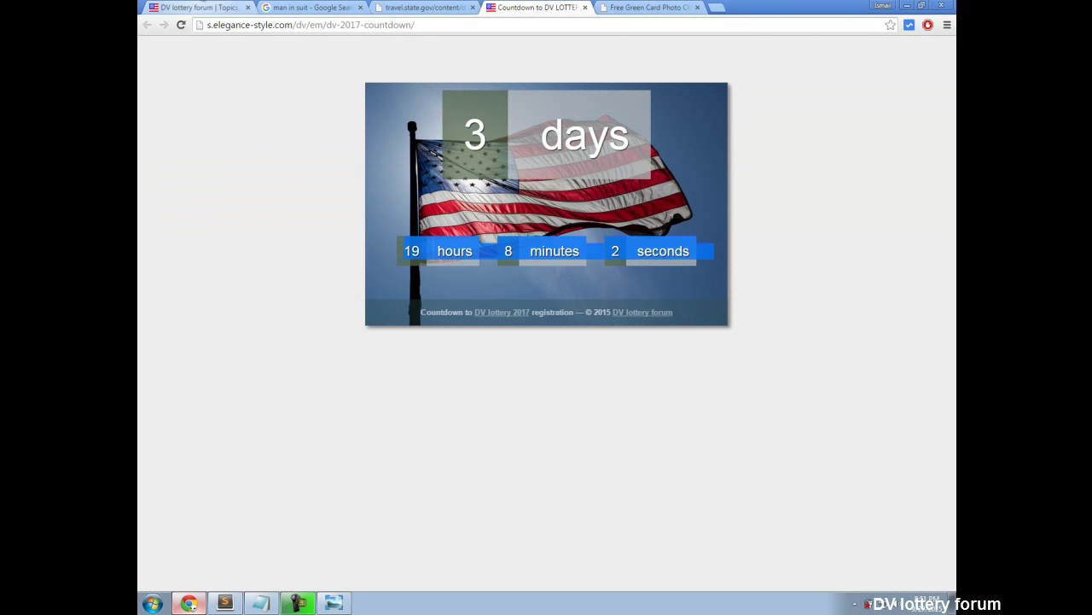
# Step: Look over the DV lottery forum's home page, from the forum list to the footer links
pyautogui.click(196, 7)
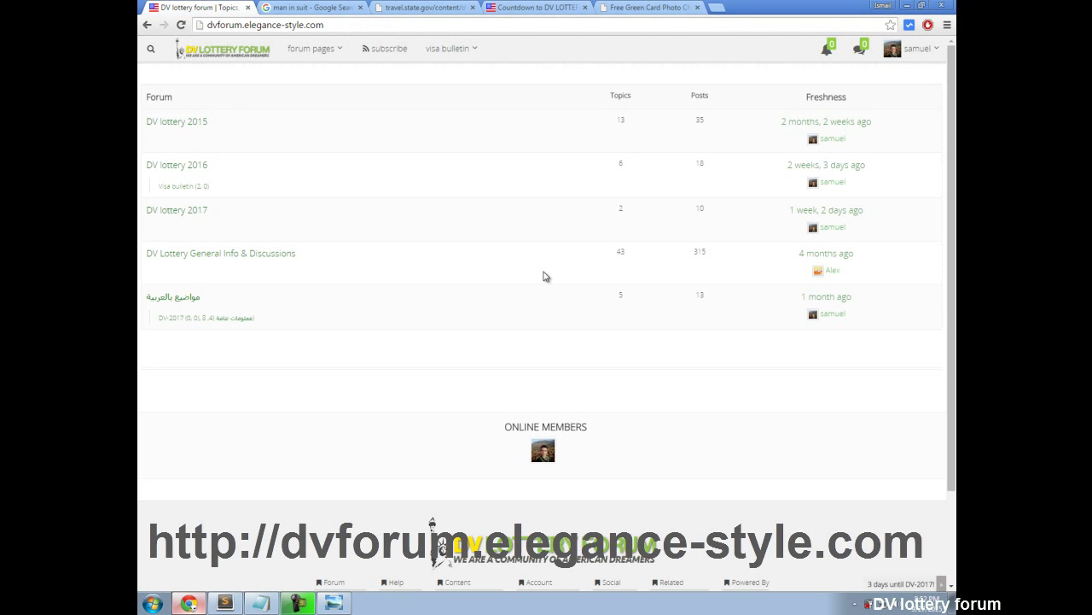
pyautogui.scroll(-2, 545, 276)
pyautogui.scroll(2, 546, 276)
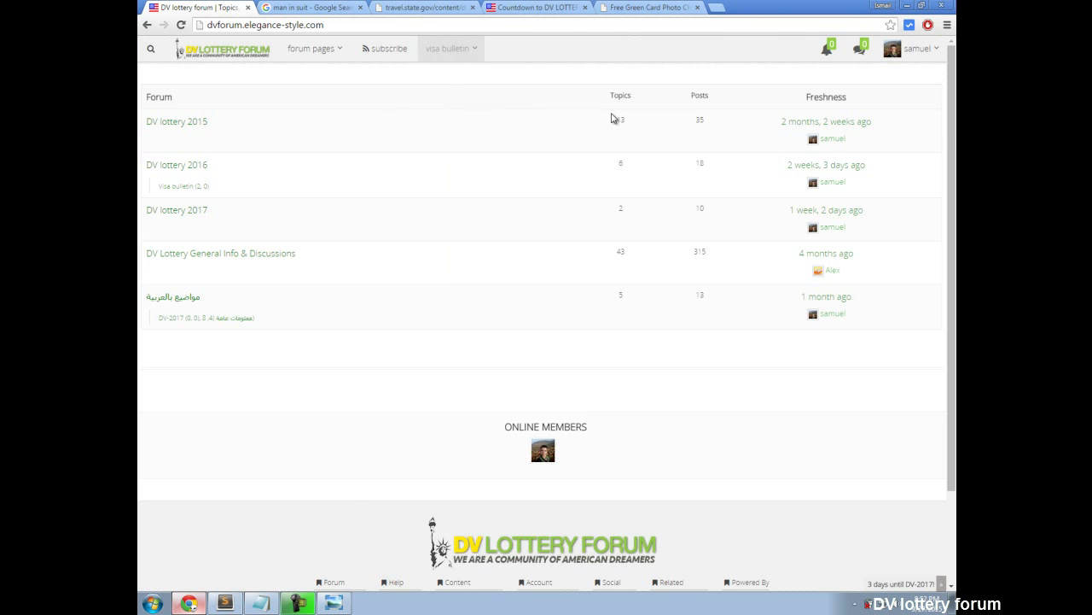
pyautogui.scroll(-2, 611, 118)
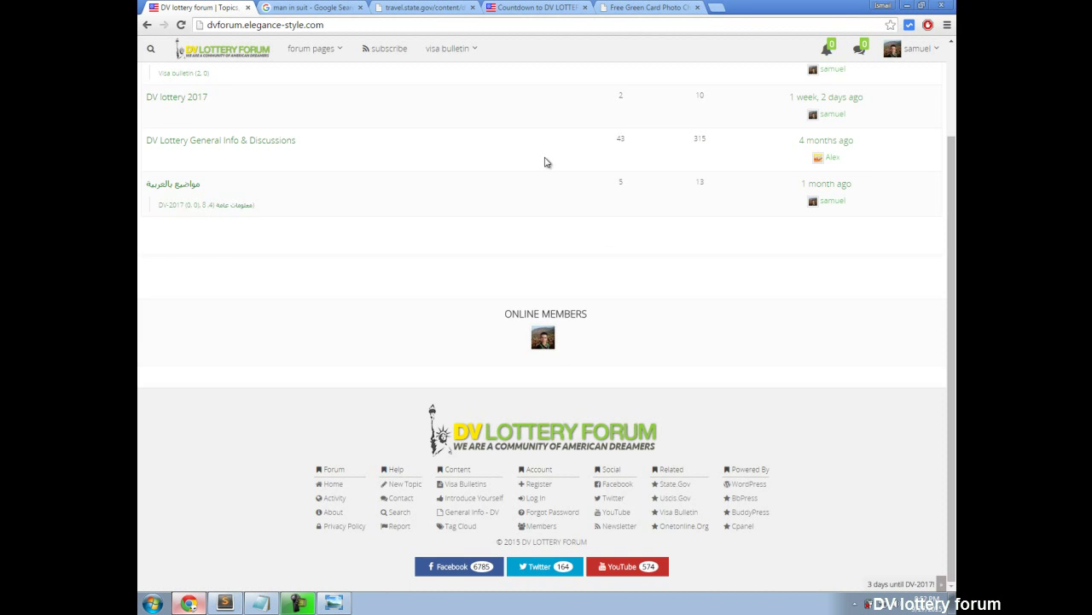
pyautogui.scroll(2, 547, 163)
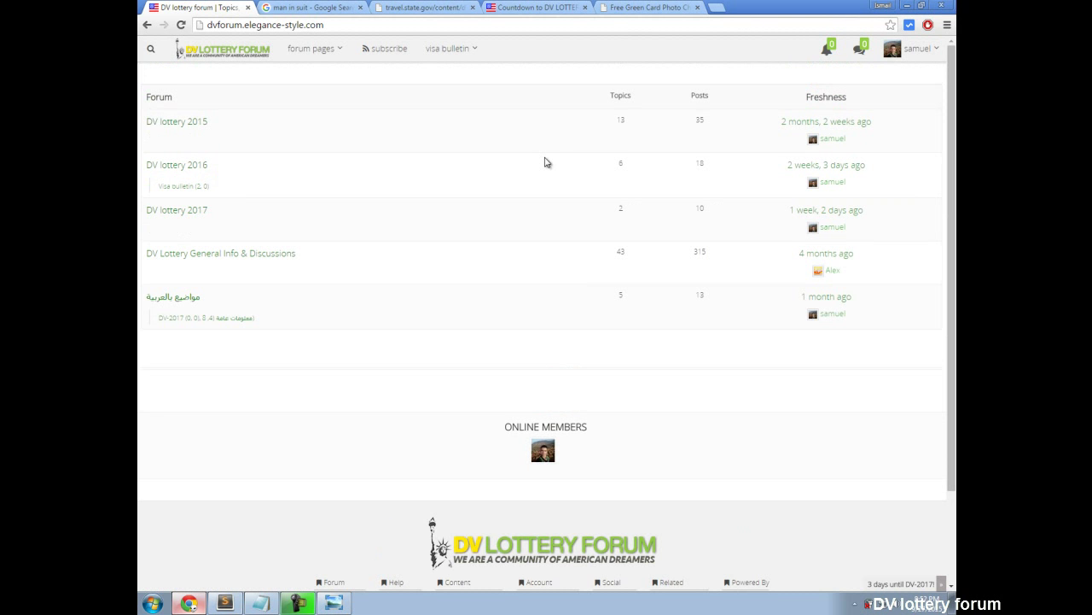